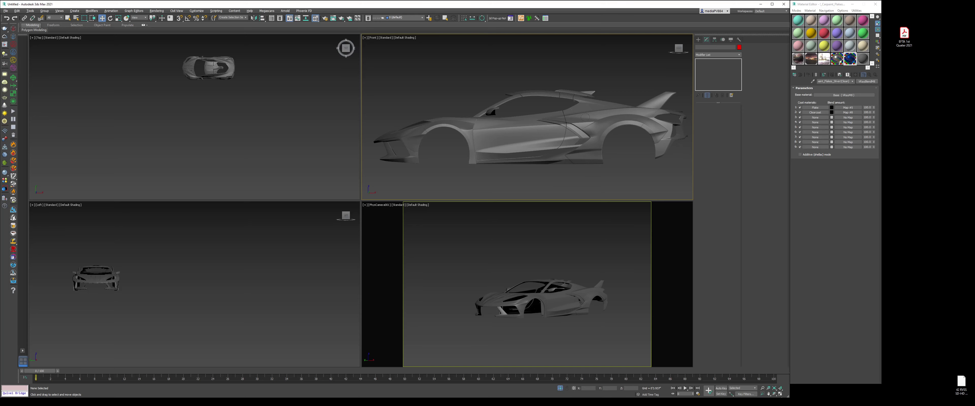
Maximize the Front viewport and frame the whole car body in side view.
left_click(780, 394)
left_click(762, 388)
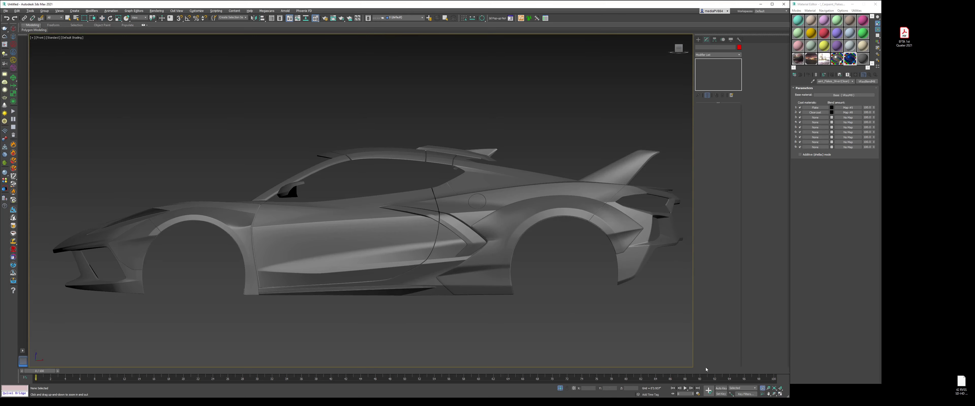
mouse_move(549, 264)
left_mouse_down()
mouse_move(541, 259)
mouse_move(544, 274)
left_mouse_up()
right_click(544, 274)
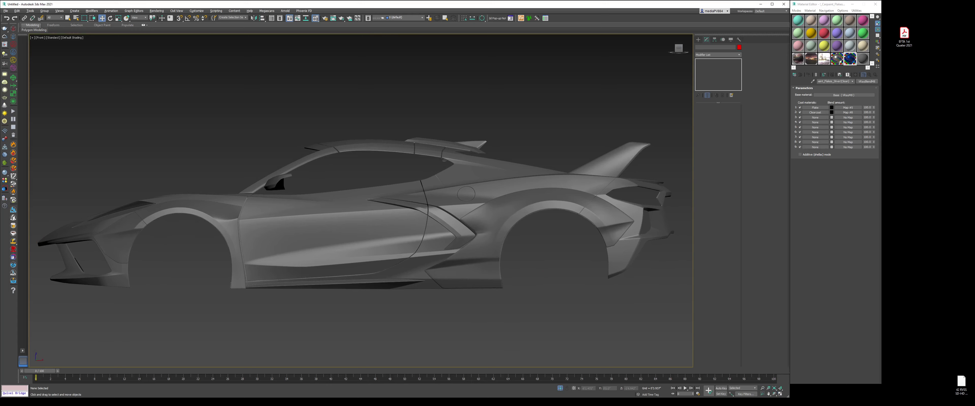
Capture the grey car's side view with the Snipping Tool and close the capture.
key("super")
type("snip")
key("Return")
left_click(747, 144)
left_click_drag(685, 95, 32, 325)
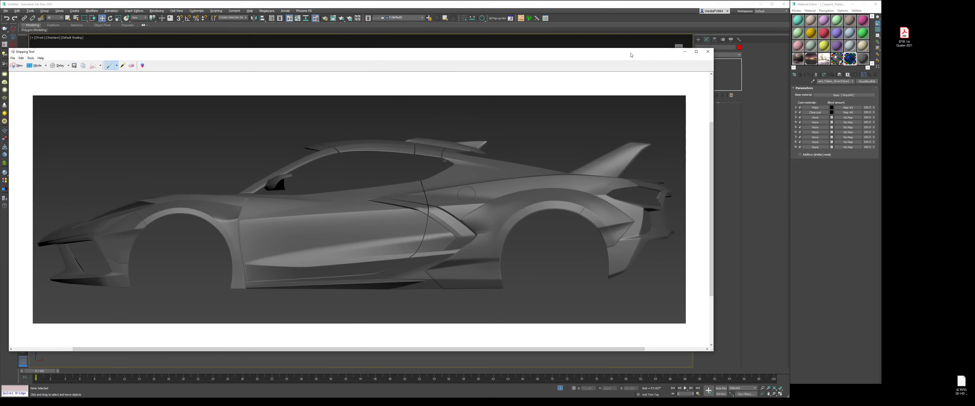
left_click(707, 51)
Give all the car parts a purple object color from the palette and clear the selection.
key("ctrl+a")
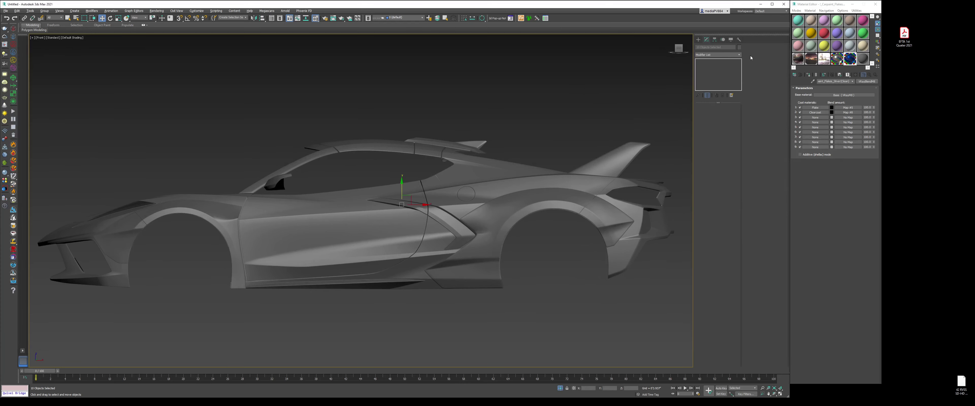
left_click(739, 47)
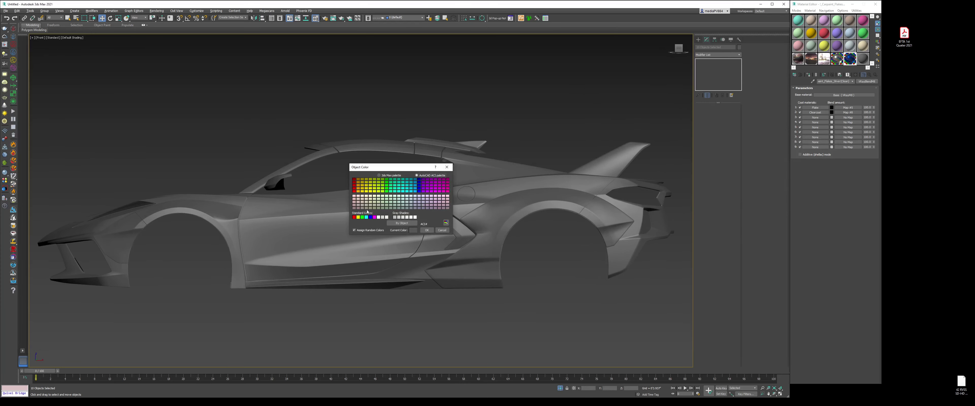
left_click(418, 191)
left_click(435, 184)
left_click(426, 230)
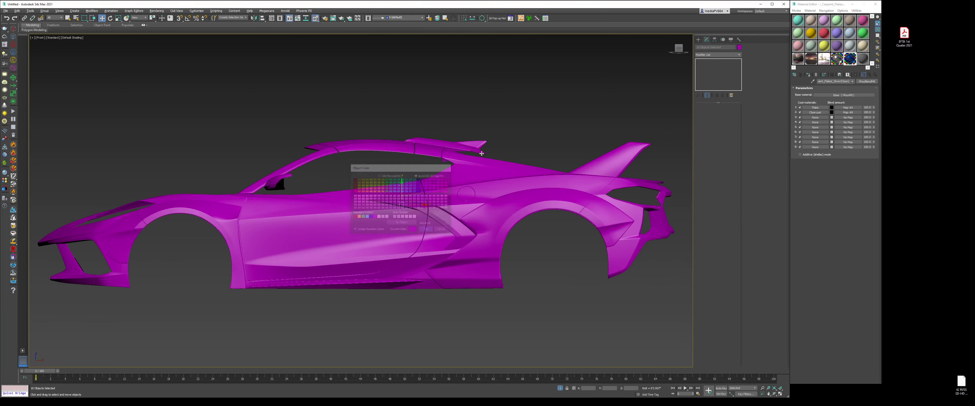
left_click(517, 111)
Capture the purple car's side view as a rectangular snip with the Snipping Tool.
left_click(24, 402)
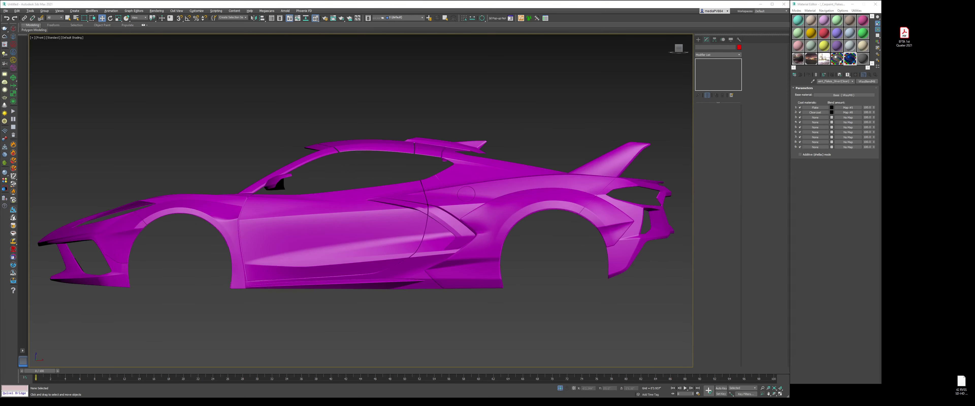
type("sni")
key("Return")
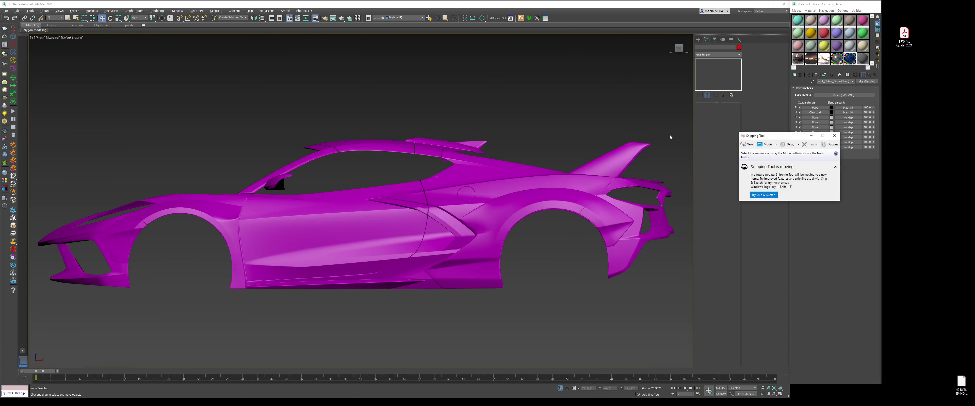
left_click(748, 148)
left_click_drag(686, 105, 33, 333)
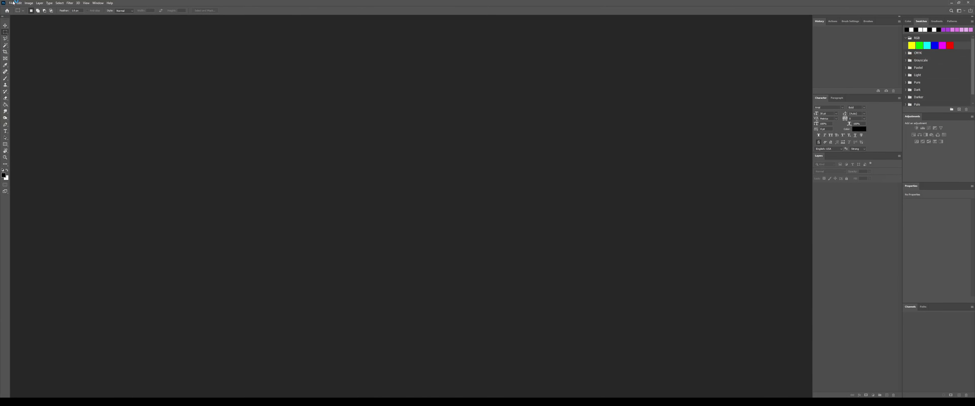
In Photoshop, try pasting the car capture into a new 1080 × 1920 pixel document.
left_click(12, 3)
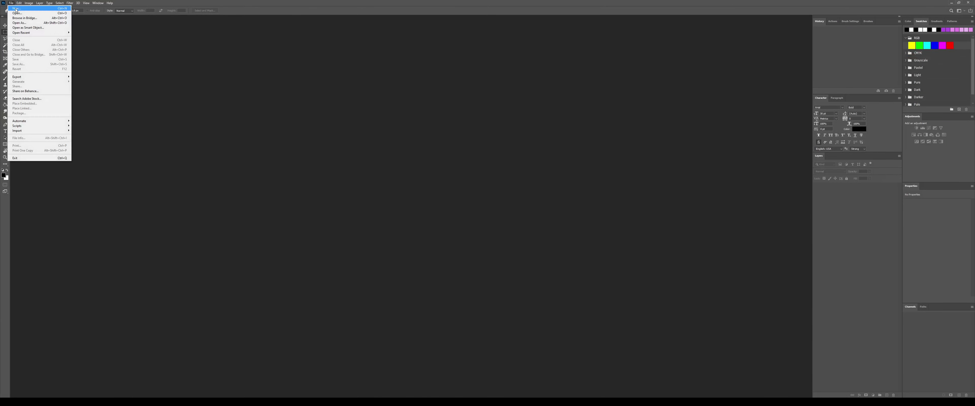
left_click(16, 8)
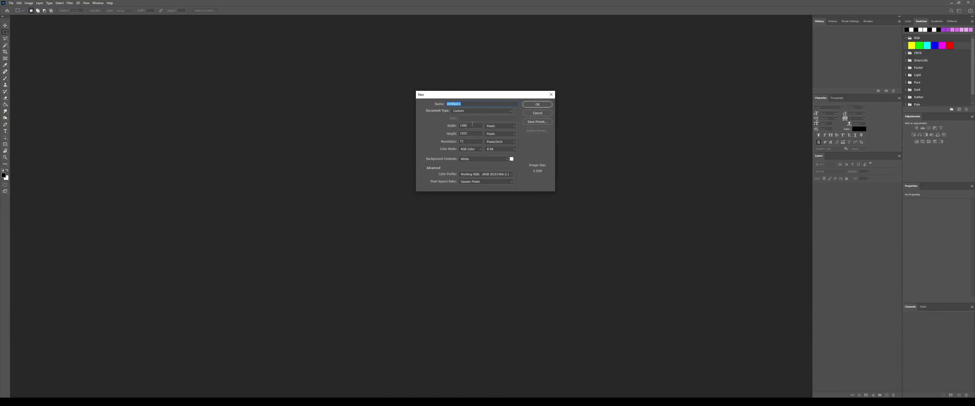
left_click(537, 105)
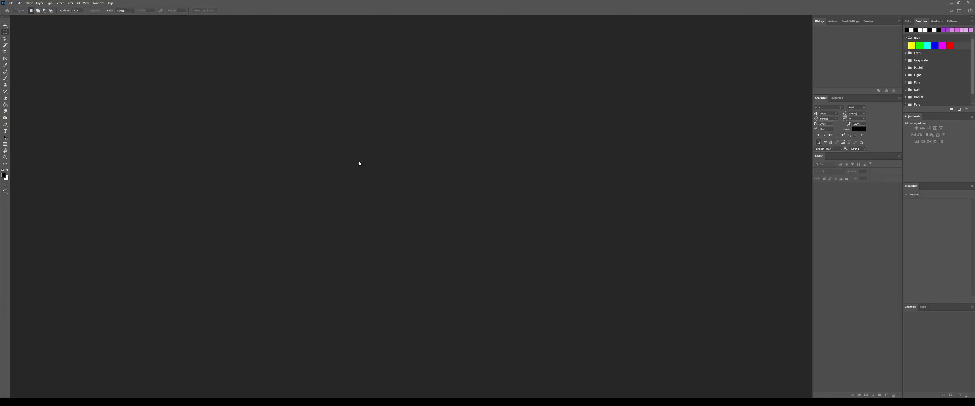
key("ctrl+v")
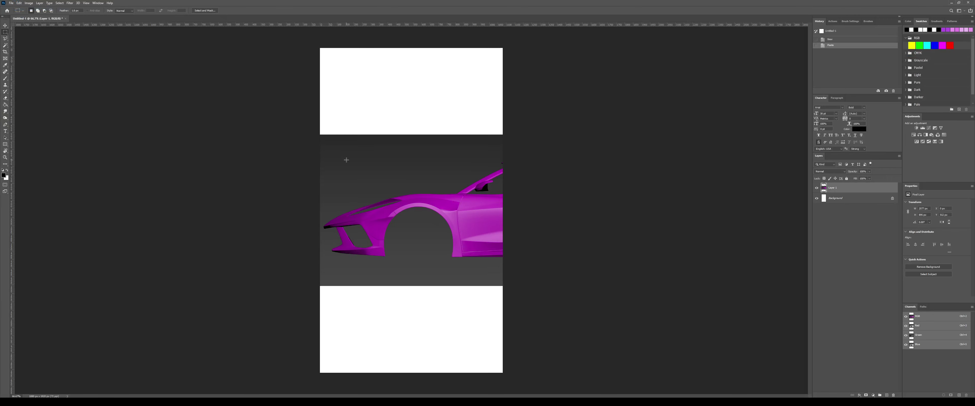
Create a new square document of 2577 × 2577 pixels in Photoshop and paste the car capture into it.
left_click(11, 3)
left_click(16, 9)
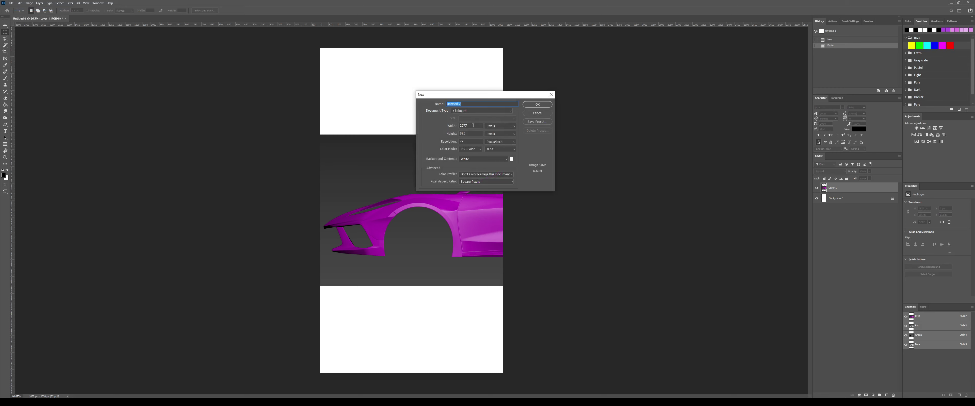
double_click(474, 136)
type("2577")
left_click(549, 103)
left_click(549, 106)
key("ctrl+v")
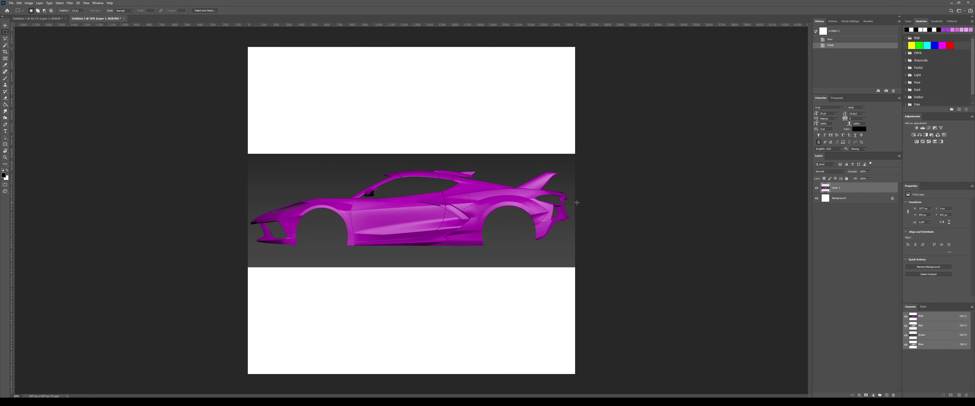
Fill the Background layer with black and save the image as a JPEG named decal_side_preview.
left_click(853, 201)
key("alt+BackSpace")
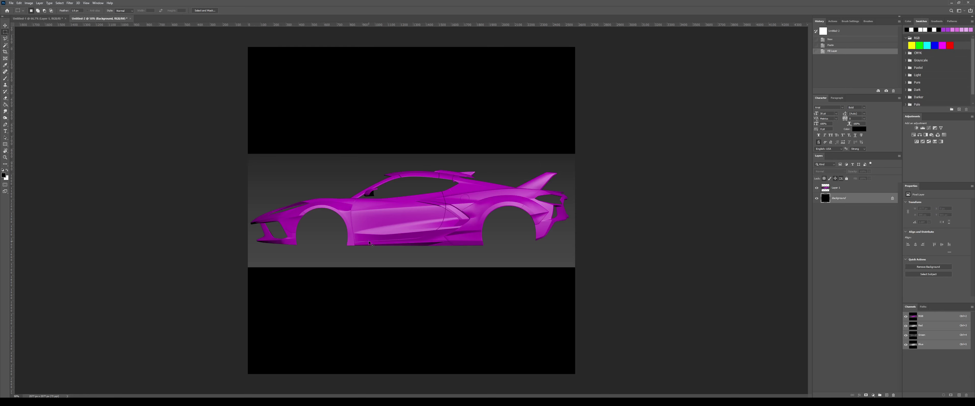
key("ctrl+s")
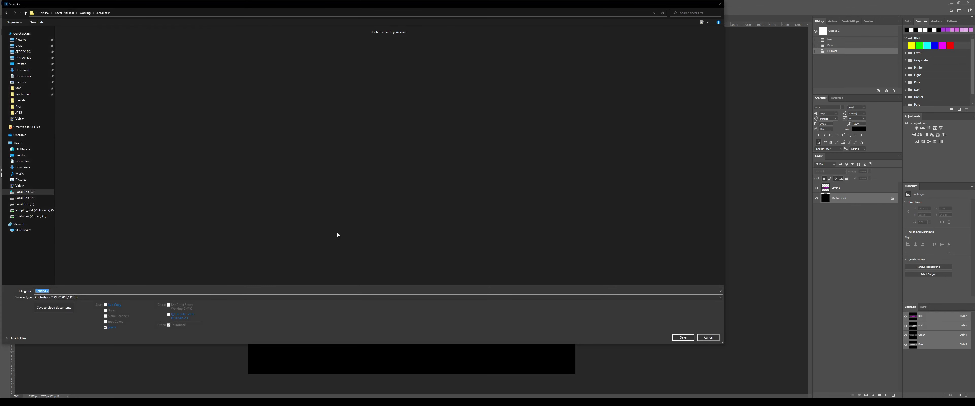
type("decal_side_preview")
key("Tab")
key("j")
key("Return")
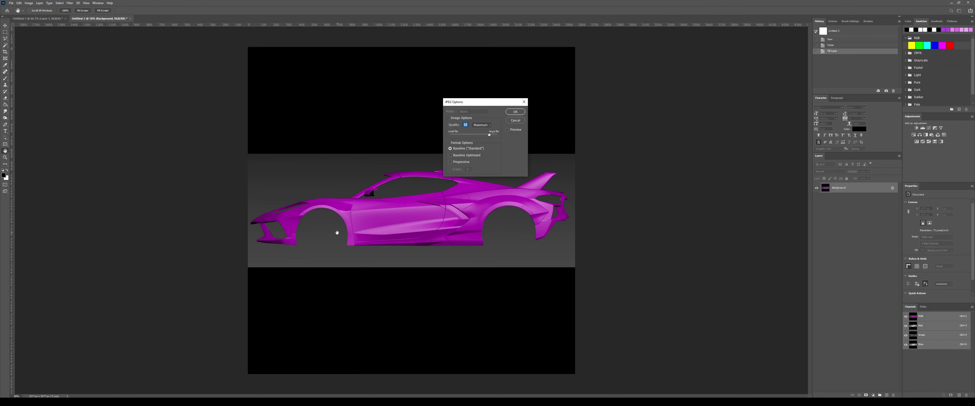
key("Return")
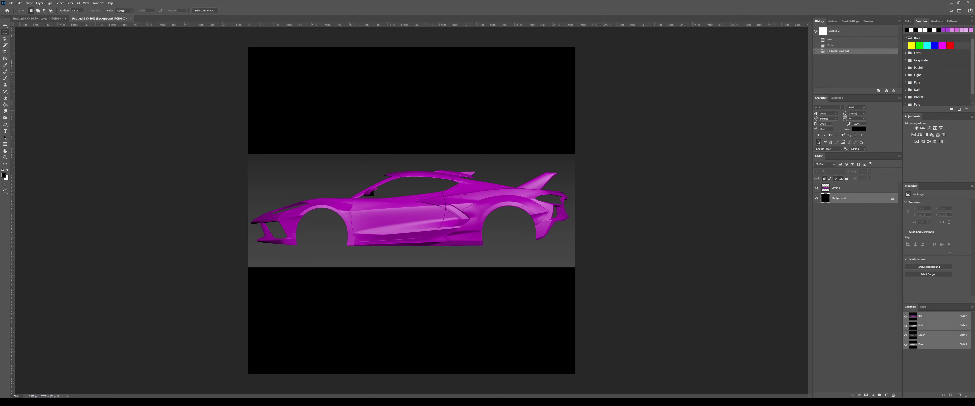
Switch back to 3ds Max and set the shaded display to Material Color.
key("alt+Tab")
left_click(731, 39)
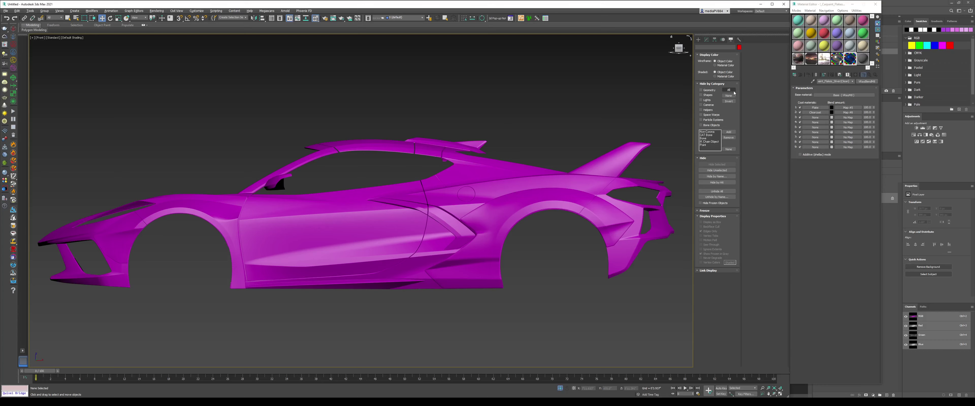
left_click(723, 76)
Add a UVW Map modifier to all the car parts and align its planar mapping to the Y axis.
key("ctrl+a")
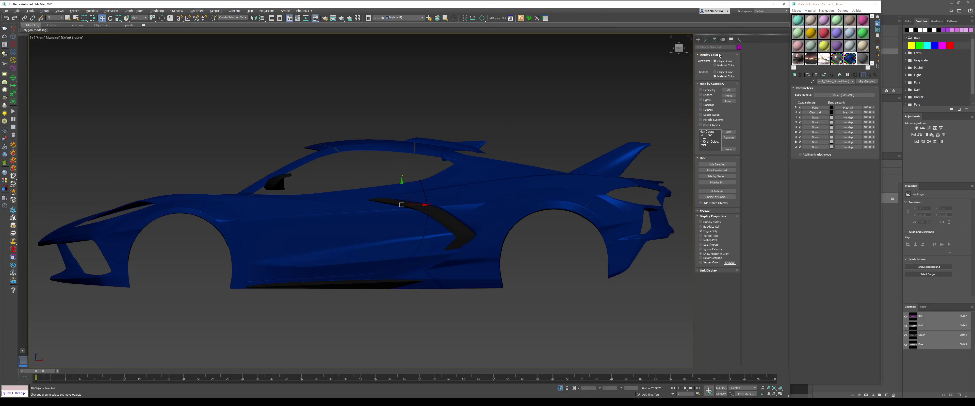
left_click(706, 39)
left_click(721, 54)
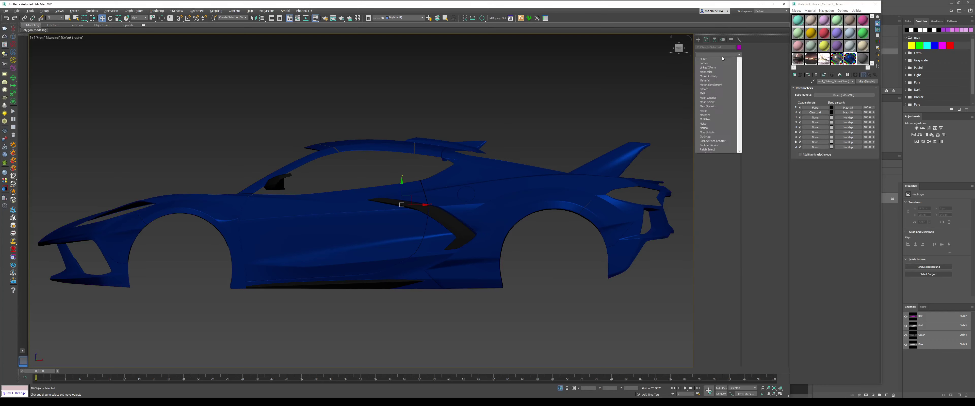
scroll(722, 58, "down", 15)
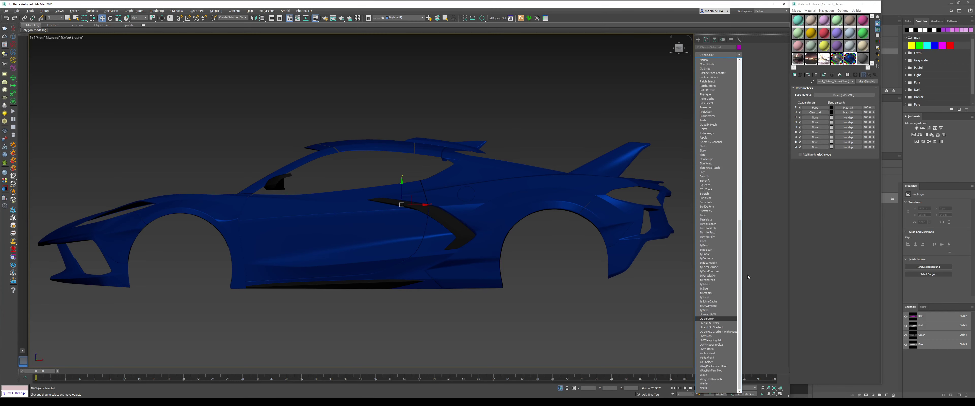
left_click(707, 336)
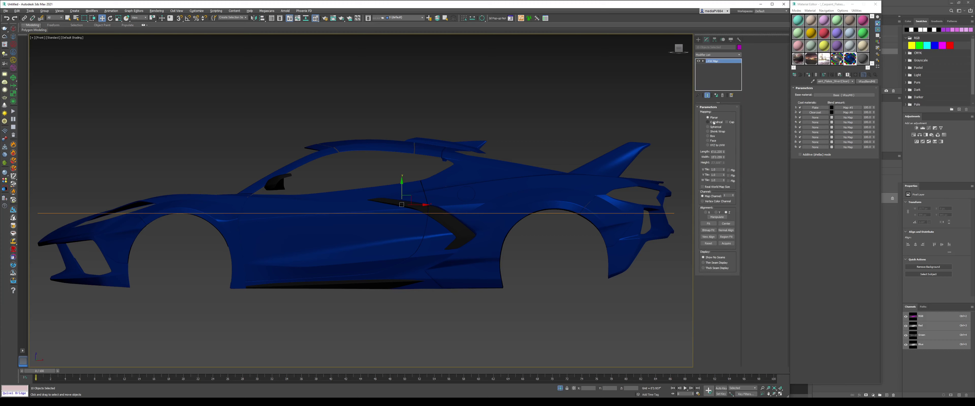
left_click(716, 212)
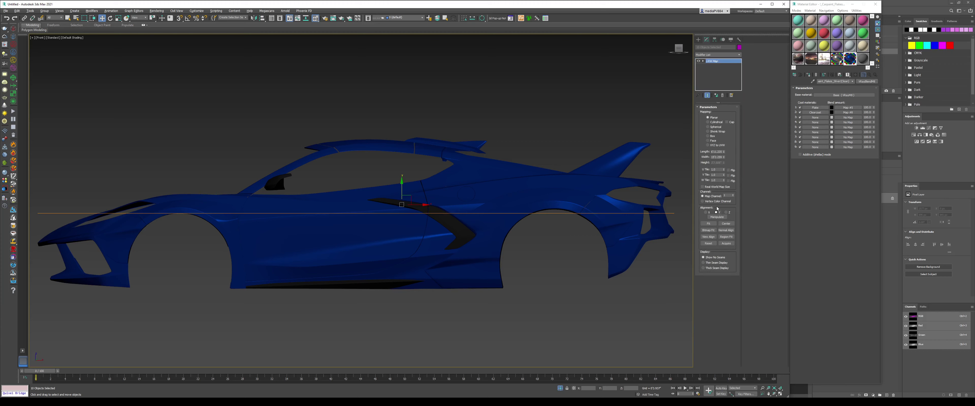
Set both the length and width of the UVW Map's planar mapping to 16 feet.
double_click(719, 157)
type("15")
double_click(719, 153)
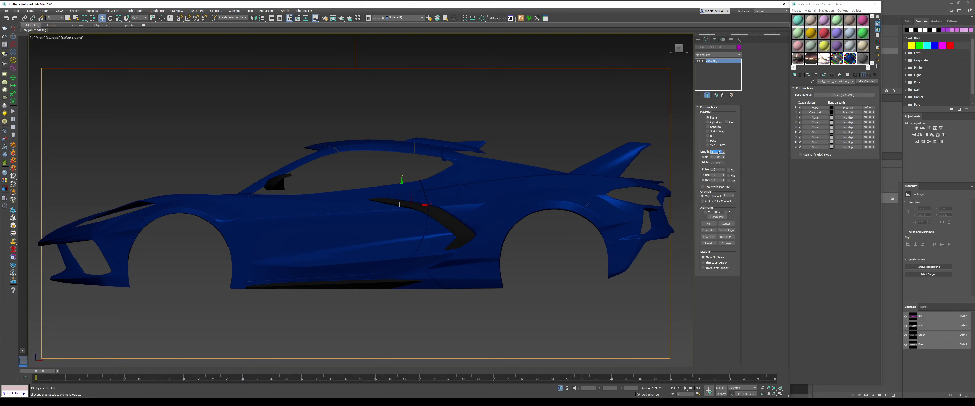
type("16")
key("Return")
key("Tab")
type("16")
key("Return")
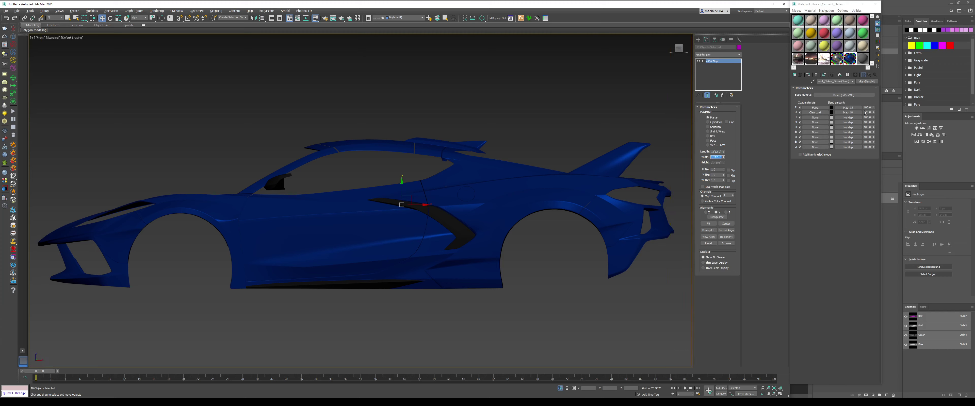
Load decal_side_preview as a Bitmap into the blue car paint's seventh blend amount slot and display the map in the viewport.
left_click(853, 58)
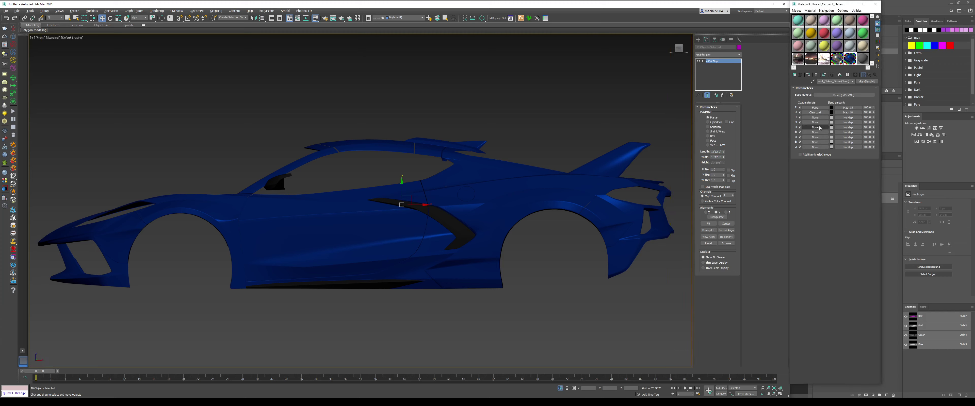
left_click(820, 138)
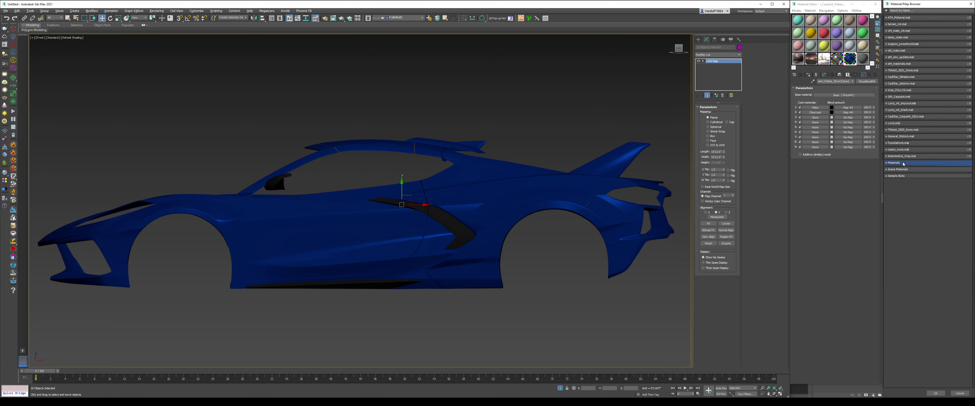
left_click(970, 4)
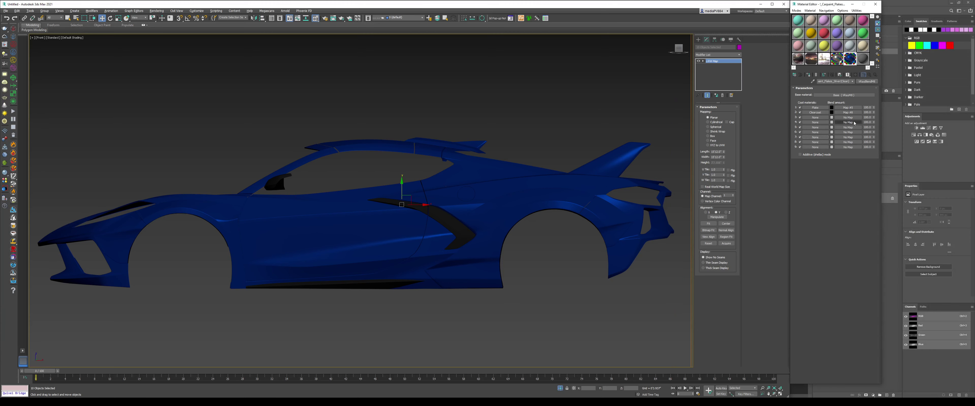
left_click(800, 137)
left_click(800, 137)
left_click(848, 138)
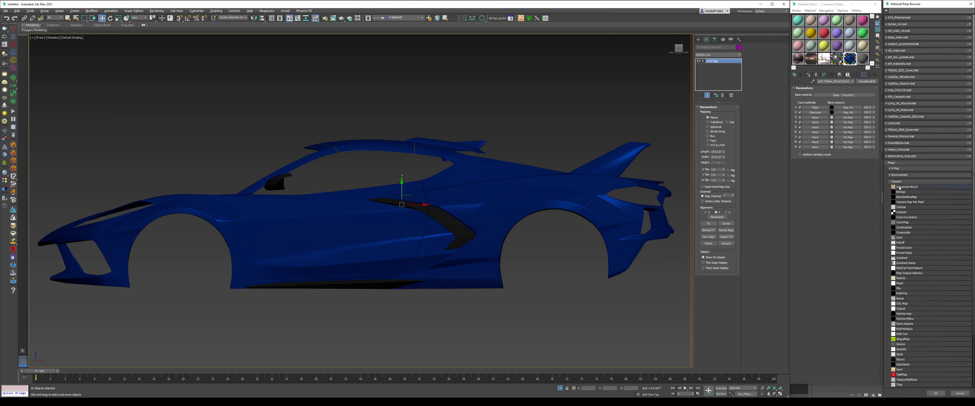
left_click(903, 193)
double_click(903, 192)
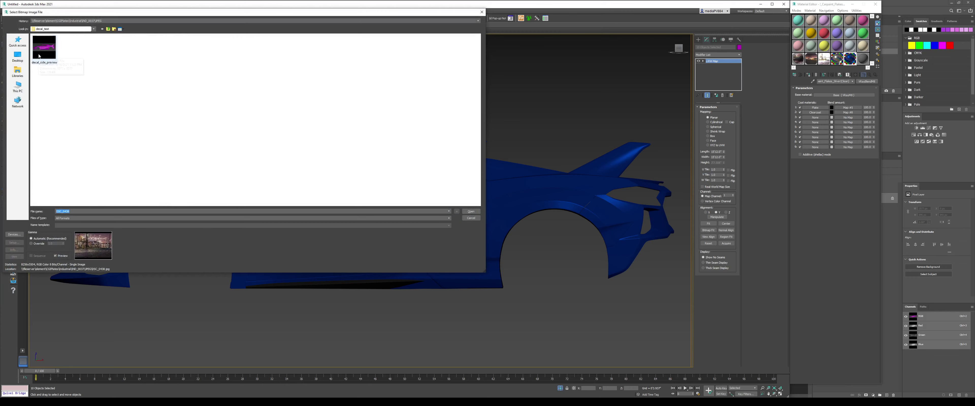
double_click(44, 47)
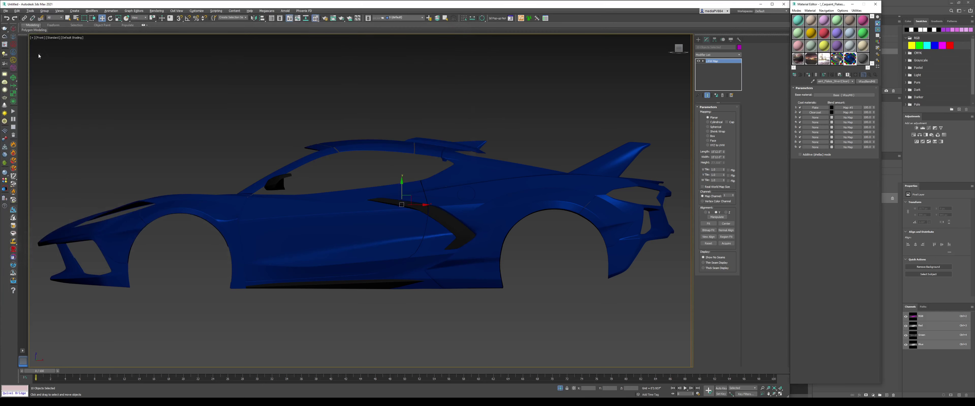
left_click(857, 75)
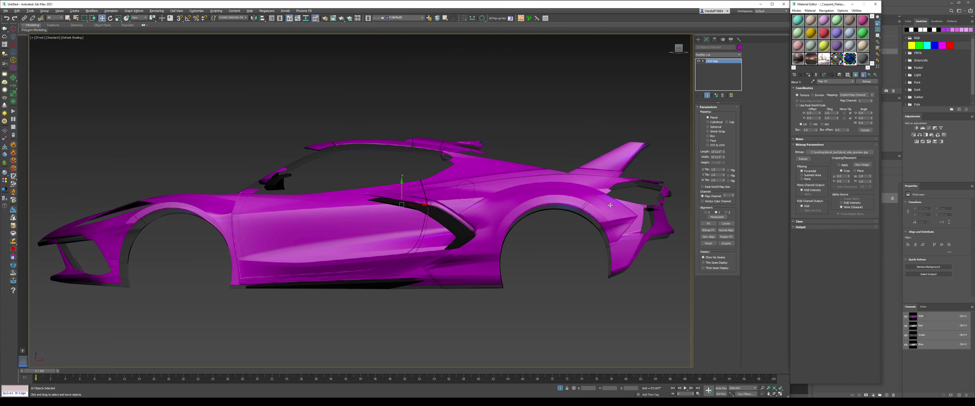
Move the UVW Map gizmo down and scale it uniformly down slightly to fit the projected side-view image to the car body.
left_click(714, 61)
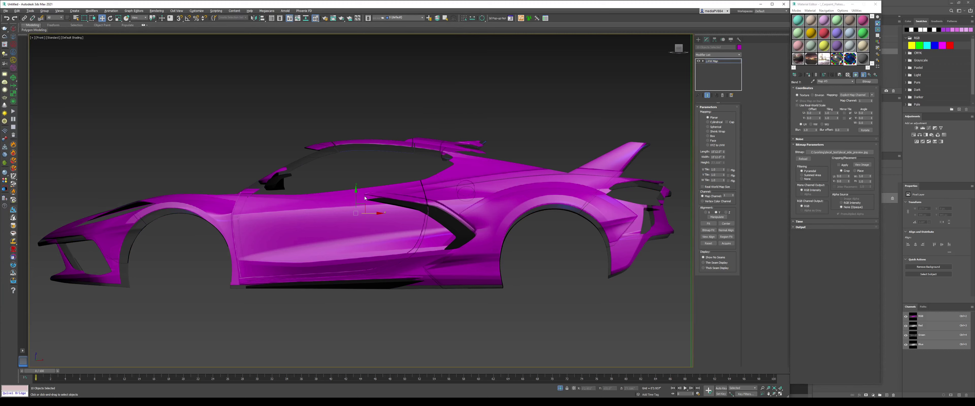
left_click_drag(358, 199, 358, 203)
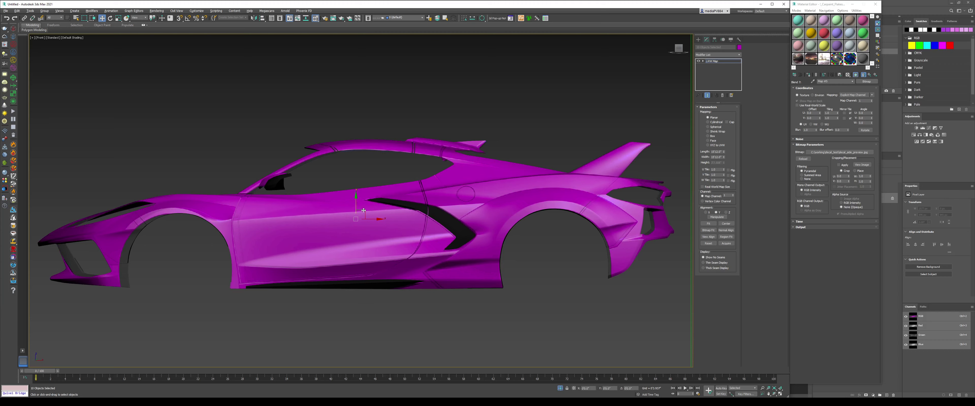
right_click(363, 209)
left_click(375, 224)
right_click(119, 18)
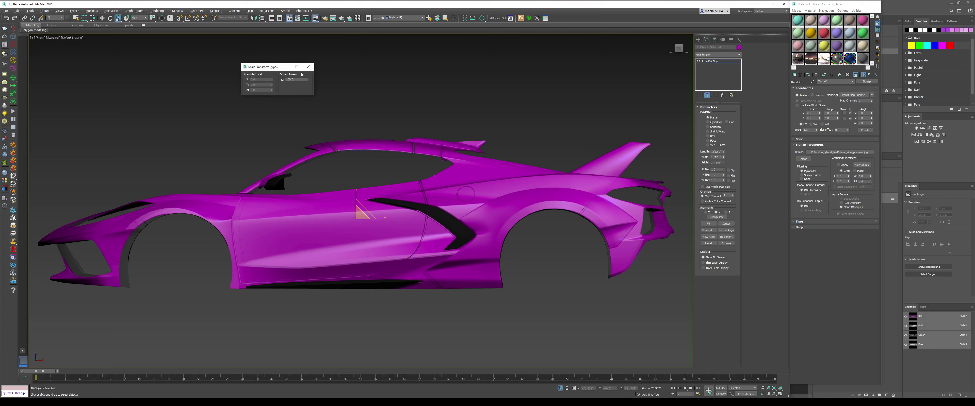
left_click_drag(308, 79, 312, 88)
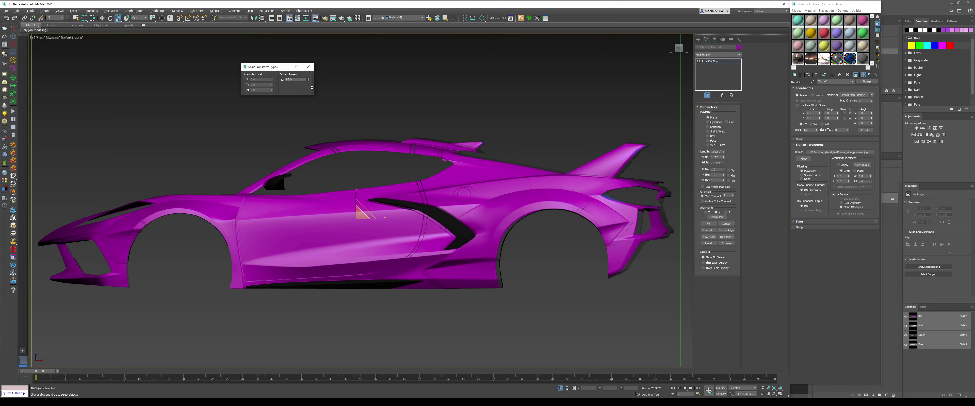
Fine-tune the UVW Map gizmo's horizontal position and uniform scale until the projected image matches the car body, and deselect the car parts.
right_click(362, 207)
left_click(373, 212)
left_click_drag(376, 219, 378, 218)
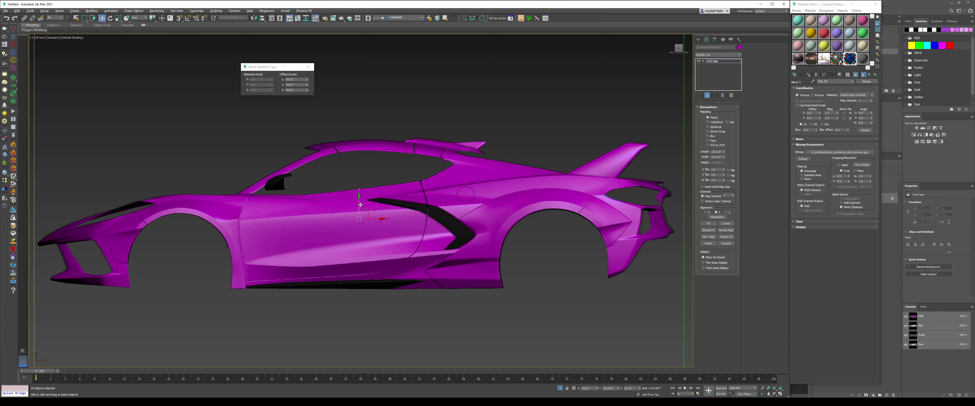
right_click(367, 213)
left_click(380, 228)
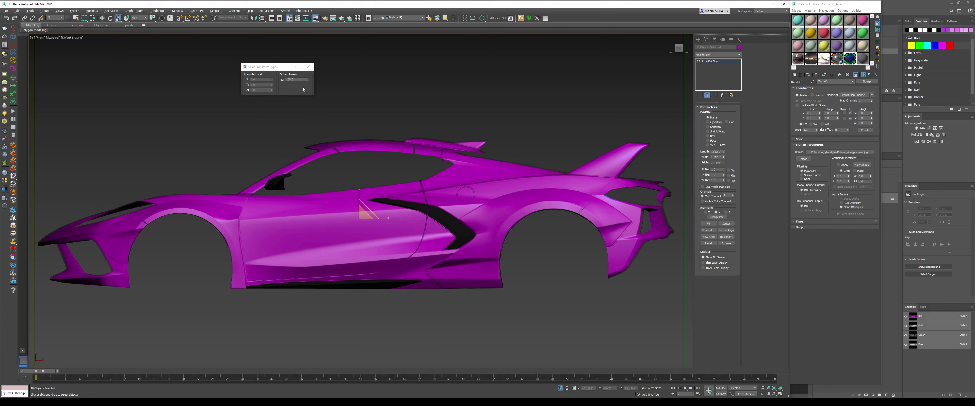
left_click(308, 78)
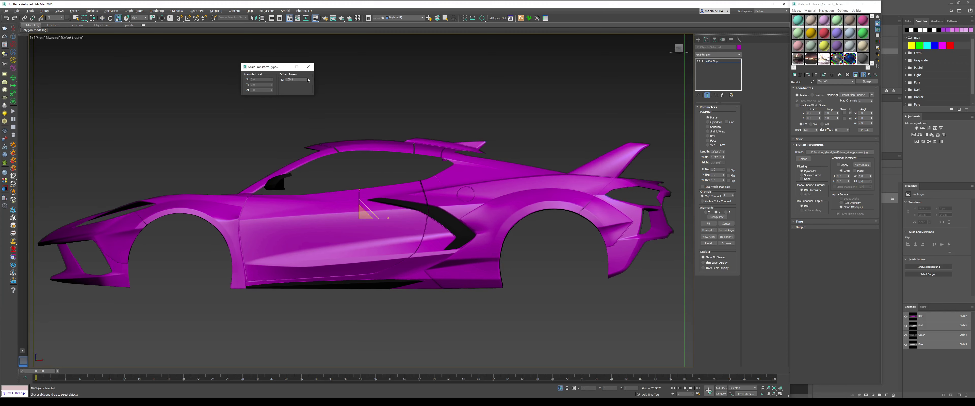
key("w")
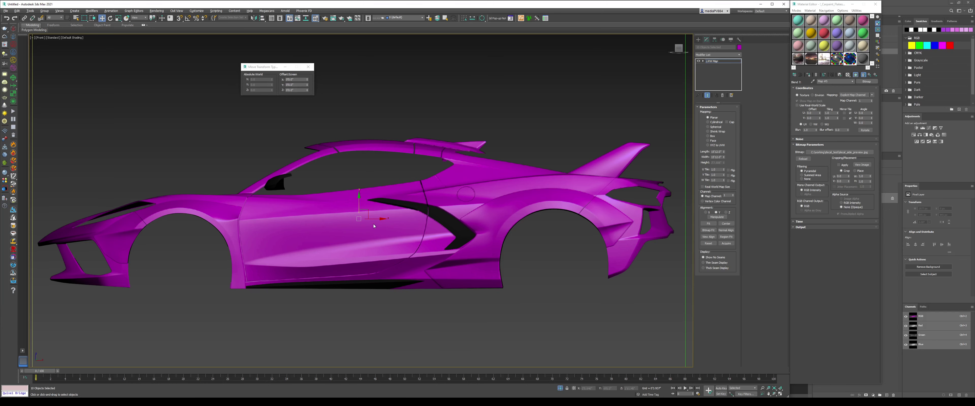
left_click_drag(374, 218, 375, 216)
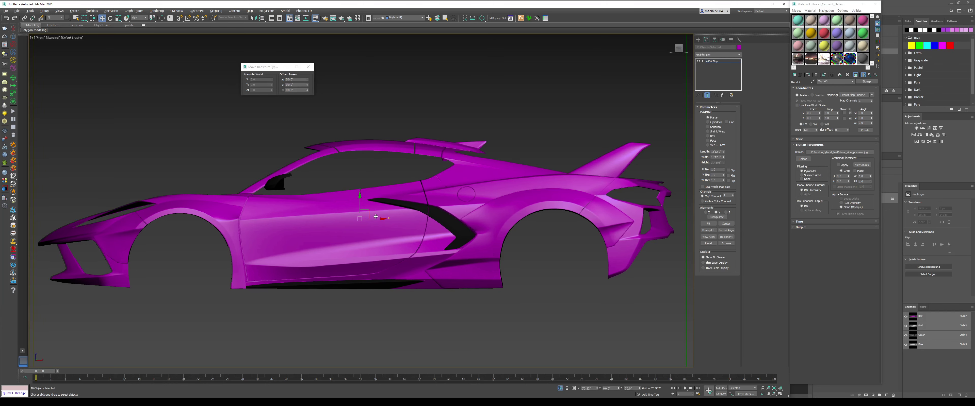
left_click(726, 63)
left_click(540, 88)
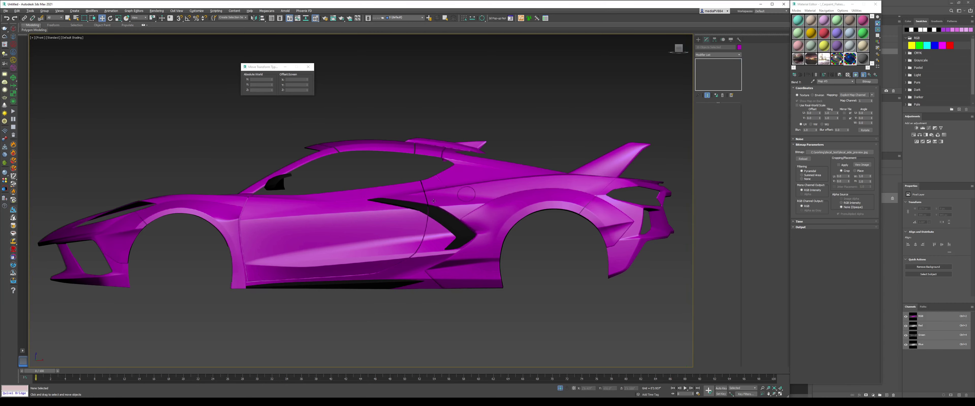
Maximize the camera viewport and clear the side preview bitmap from the car paint's blend amount slot.
left_click(779, 394)
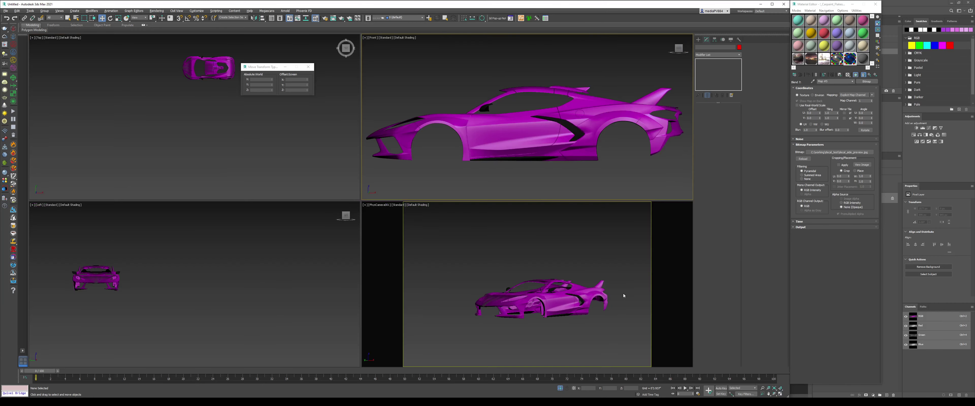
left_click(775, 394)
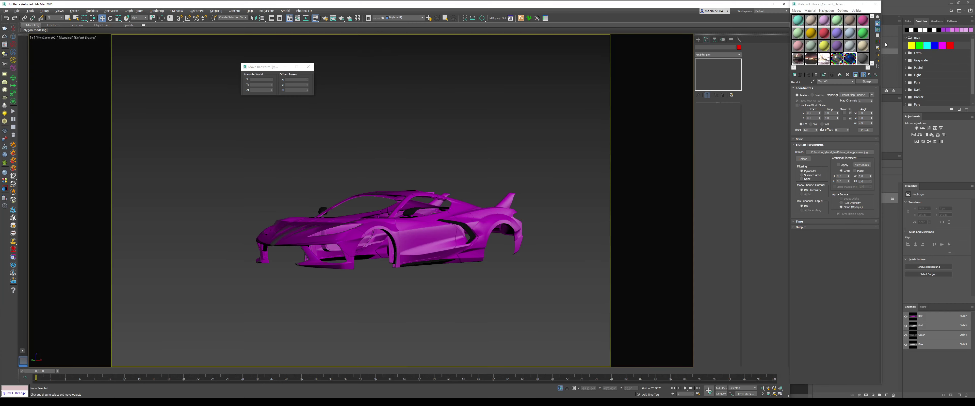
right_click(865, 83)
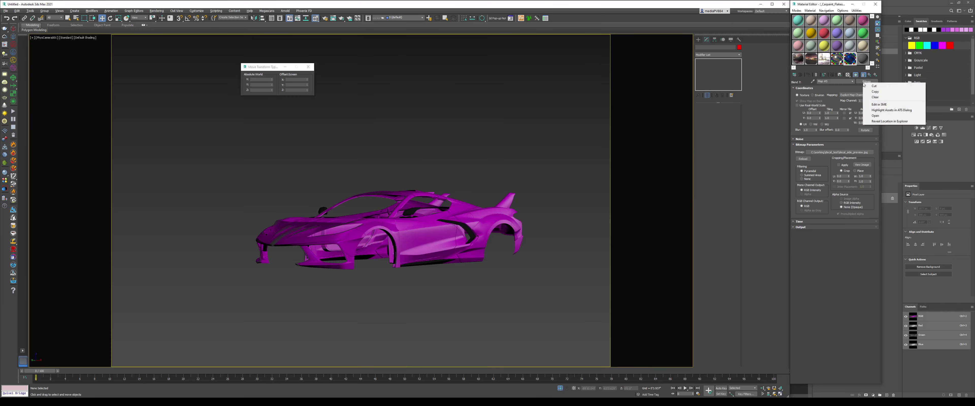
left_click(883, 100)
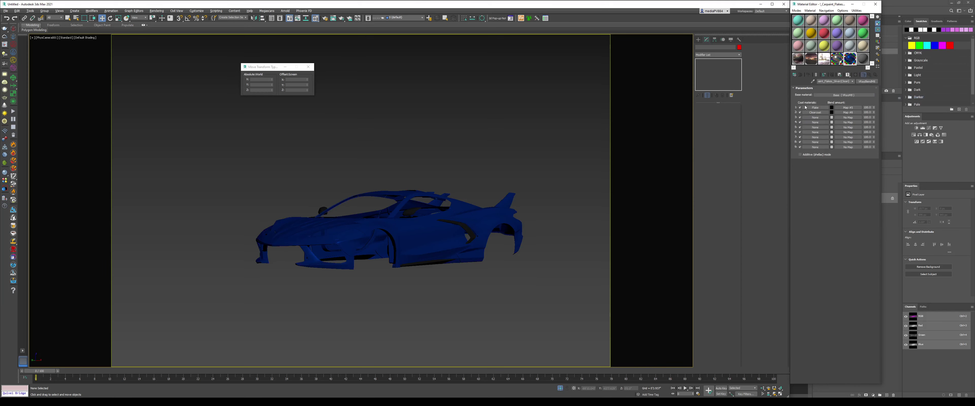
left_click(284, 334)
Switch to Photoshop and add a new empty layer above the side-view car image.
key("alt+Tab")
left_click(872, 273)
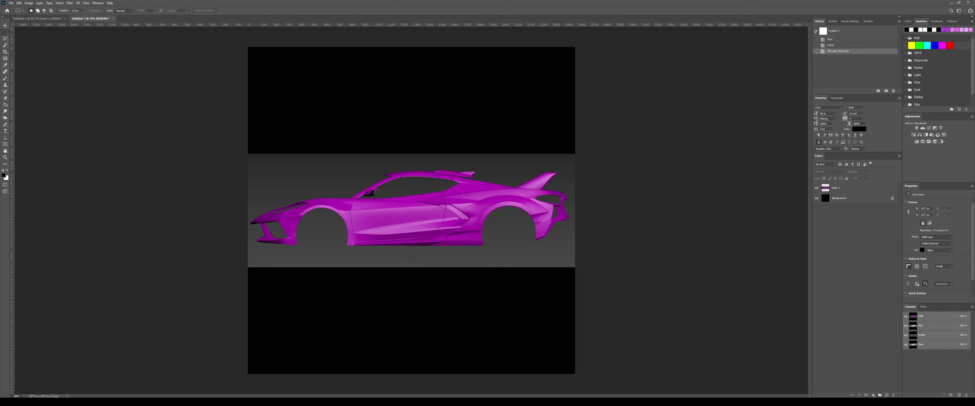
left_click(886, 395)
scroll(423, 221, "up", 5)
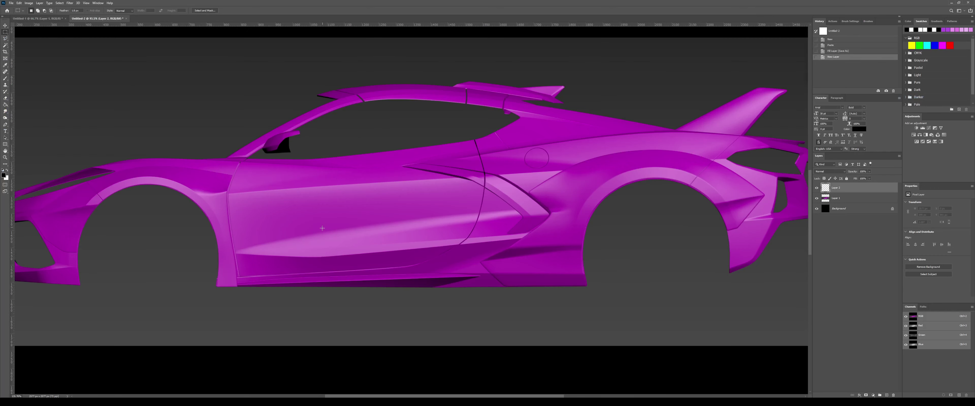
Draw a closed, jagged lightning-shaped path with the Pen tool from the front wheel arch across the door to the rear fender, with white as foreground colour.
key("b")
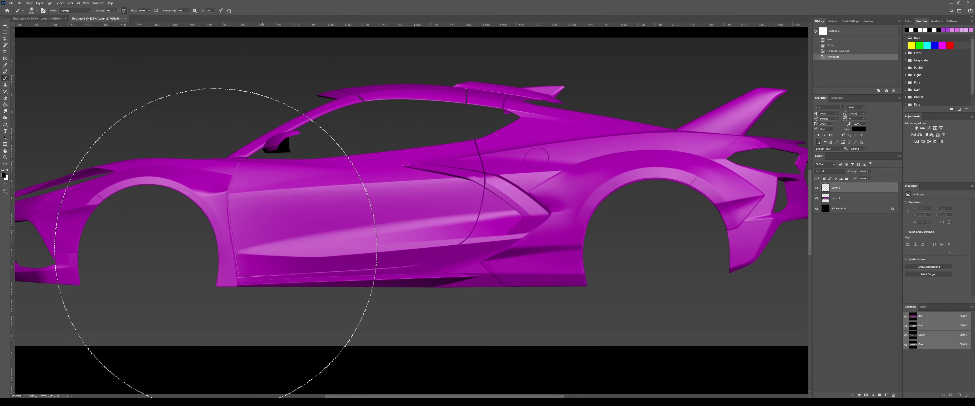
key("p")
left_click(189, 233)
left_click(310, 189)
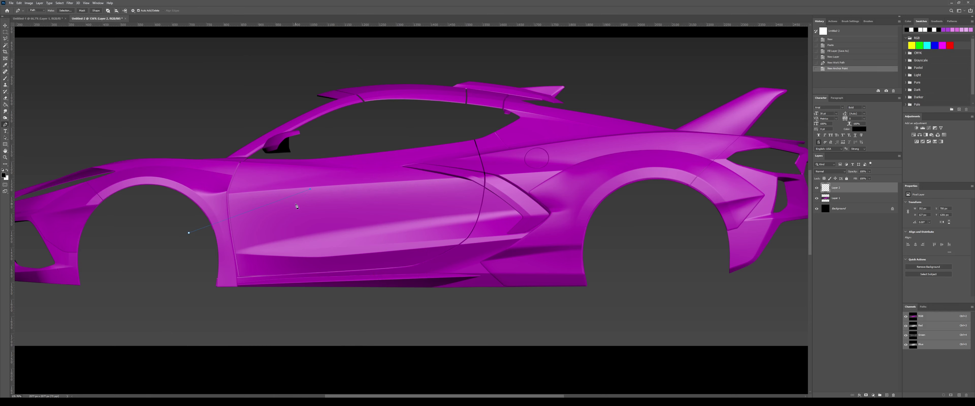
left_click(295, 203)
left_click(431, 186)
left_click(412, 219)
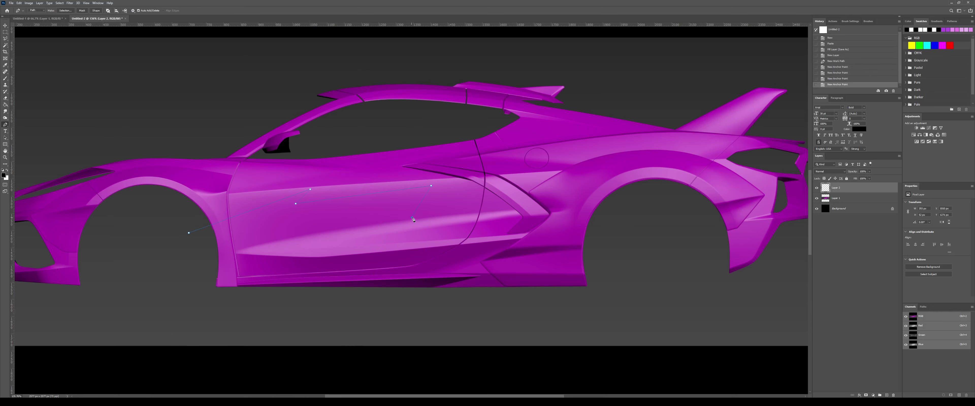
left_click(555, 131)
left_click(533, 161)
left_click(661, 139)
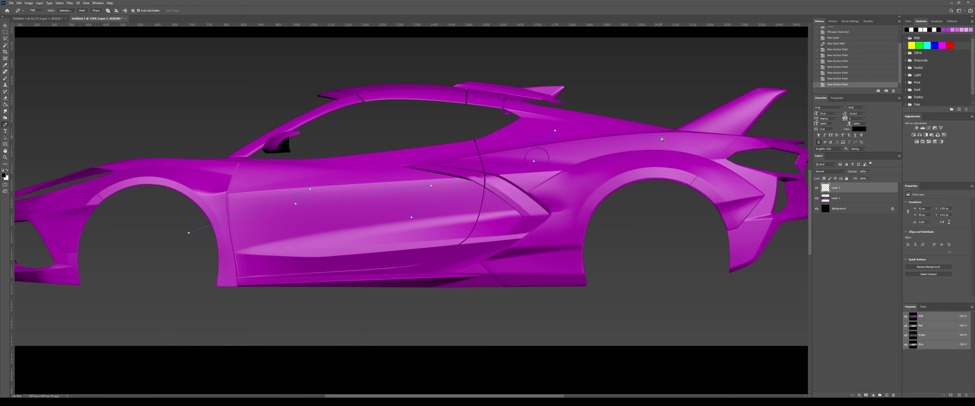
left_click(601, 169)
left_click(674, 161)
left_click(597, 226)
left_click(184, 244)
left_click(188, 233)
key("x")
Fill the lightning-shaped path with the white foreground colour on the new layer.
right_click(472, 193)
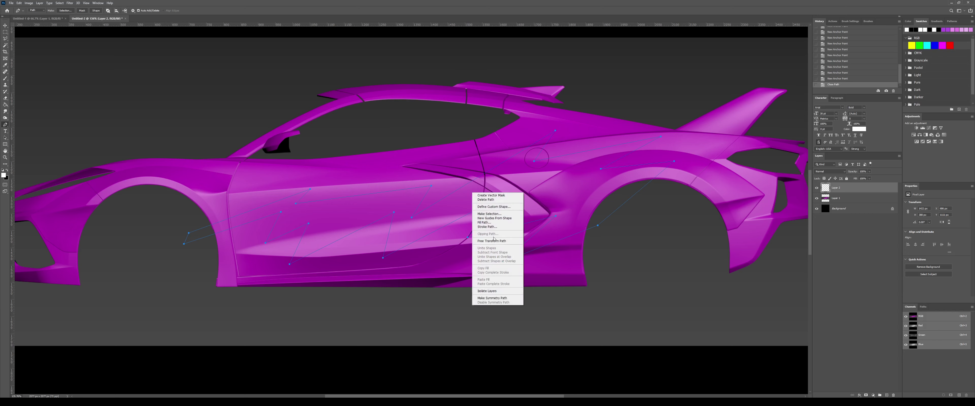
left_click(493, 224)
key("Return")
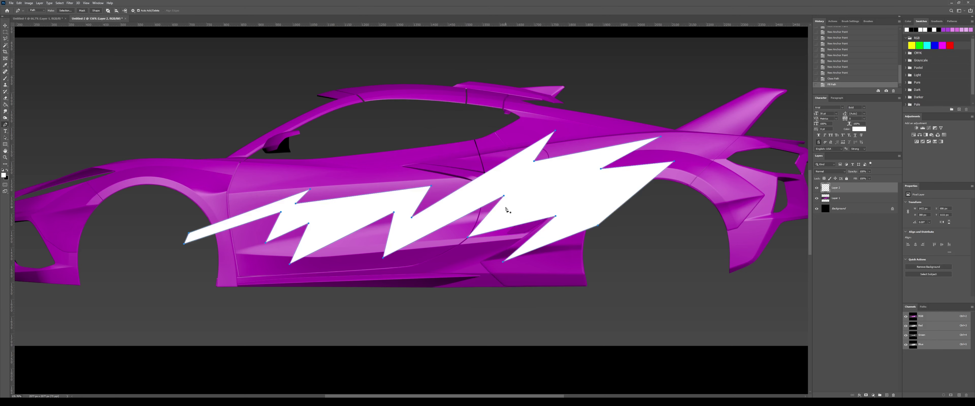
key("m")
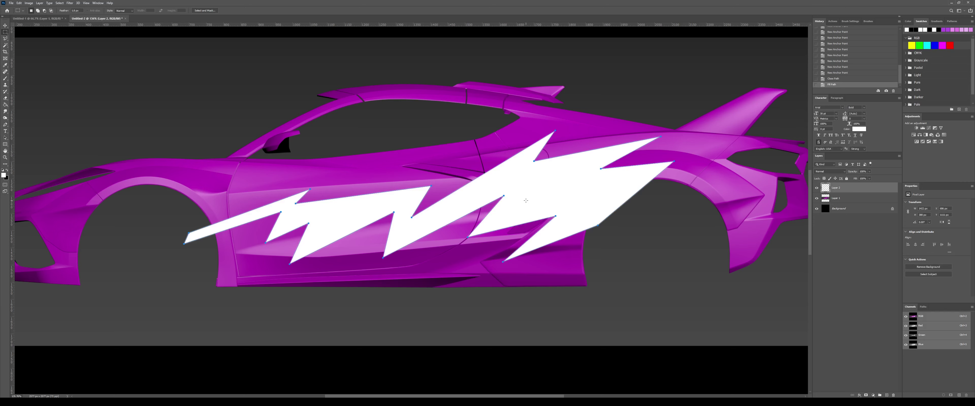
key("p")
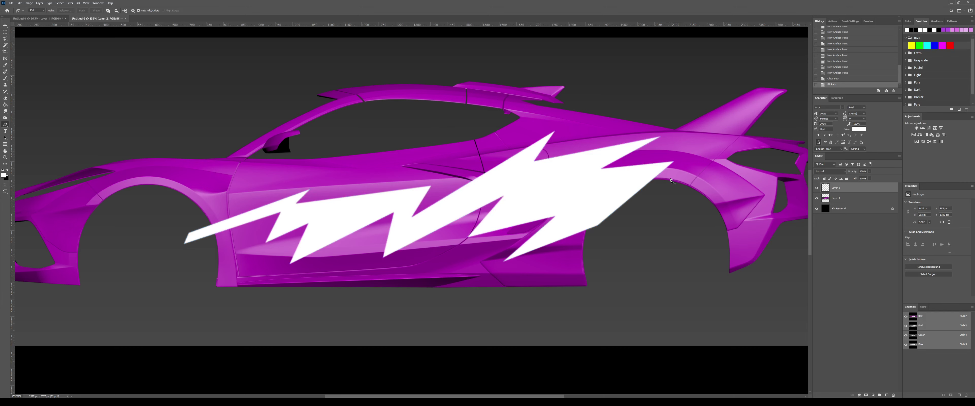
key("m")
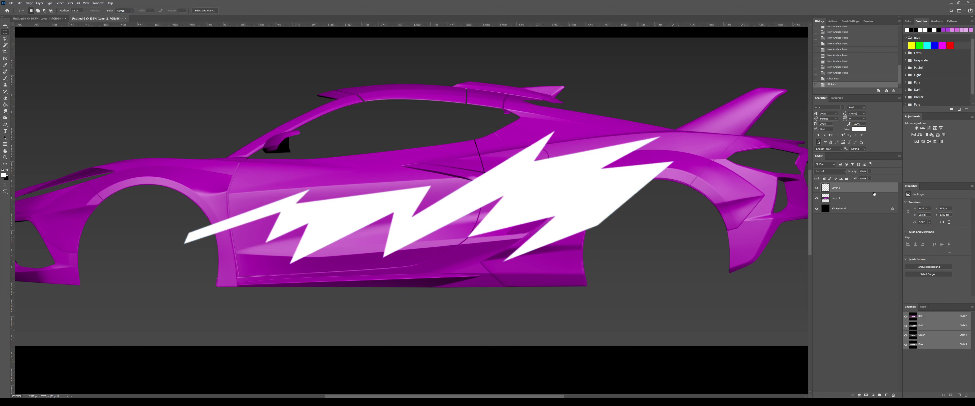
Replace the filled layer with a new empty layer and load the work path as a selection.
key("Delete")
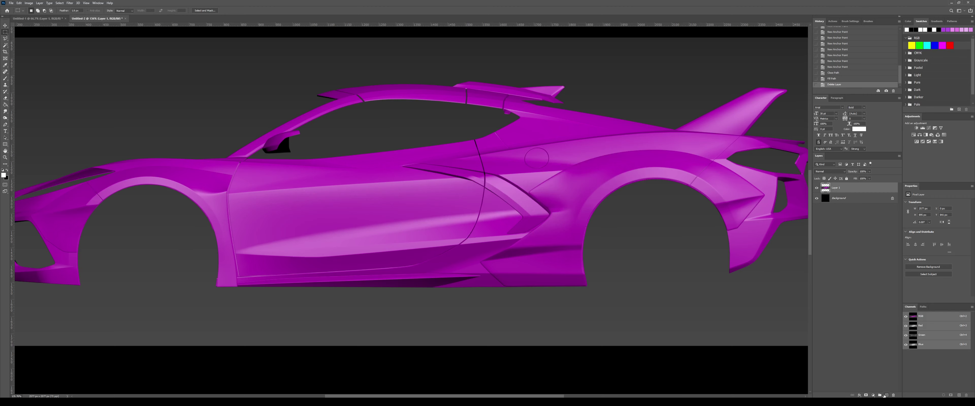
left_click(887, 396)
left_click(924, 306)
left_click(911, 319, "ctrl")
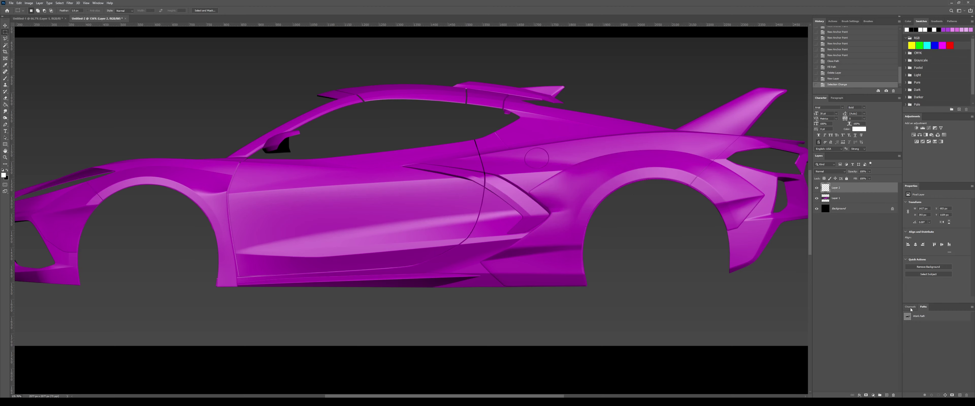
Fill the lightning selection with the foreground colour in Normal mode and deselect it.
left_click(911, 307)
right_click(604, 174)
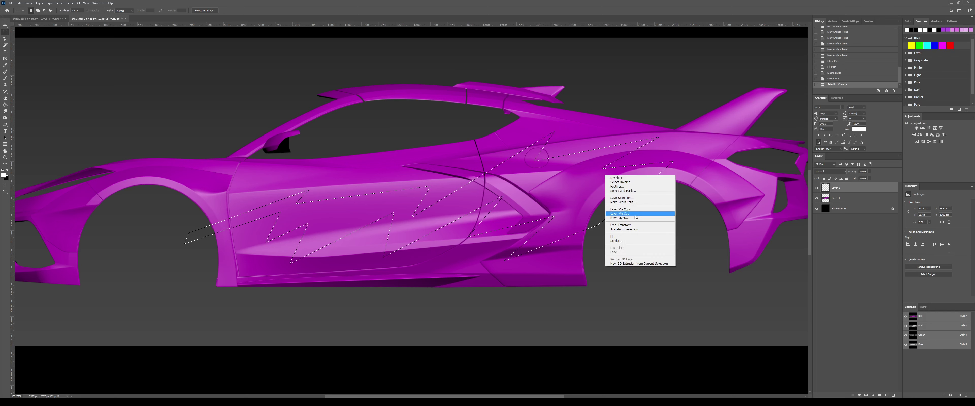
left_click(621, 236)
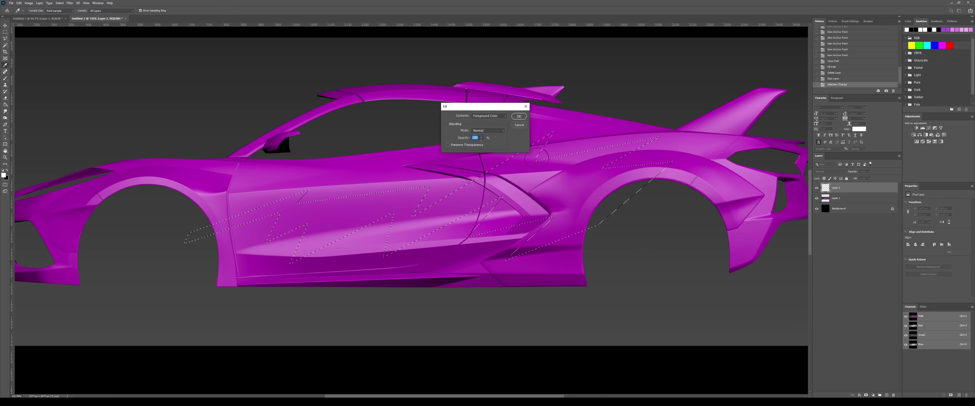
left_click(519, 117)
key("ctrl+d")
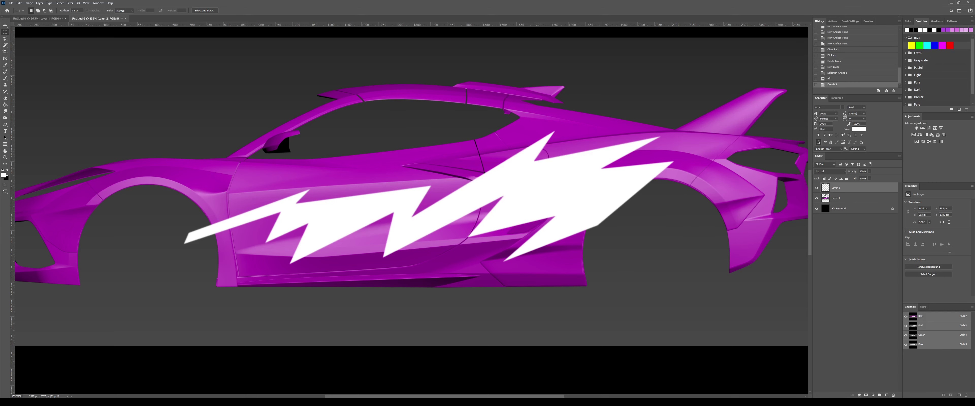
Delete the layer with the white lightning, add a new empty layer and reactivate the work path.
key("Delete")
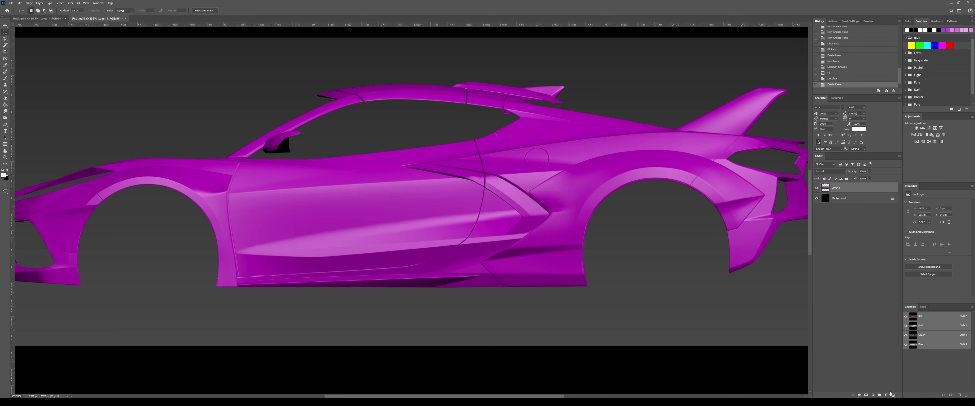
left_click(886, 395)
left_click(924, 307)
left_click(914, 316)
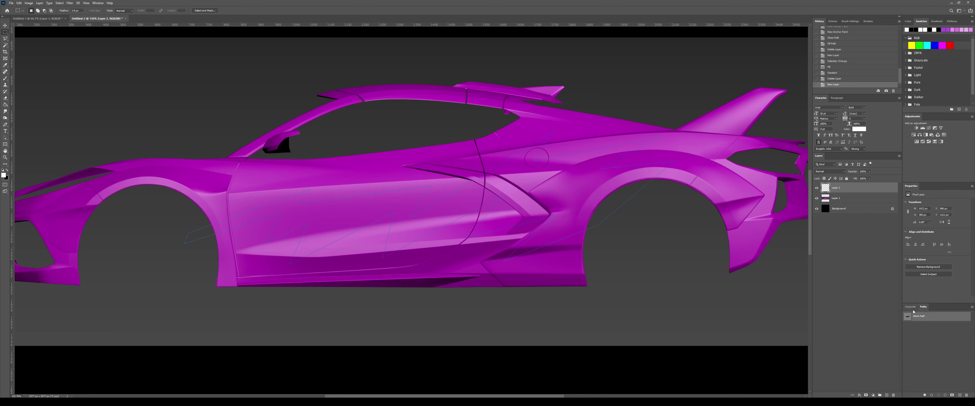
left_click(911, 307)
Make a new anti-aliased selection from the lightning-shaped work path and switch to the Marquee tool.
key("p")
right_click(591, 145)
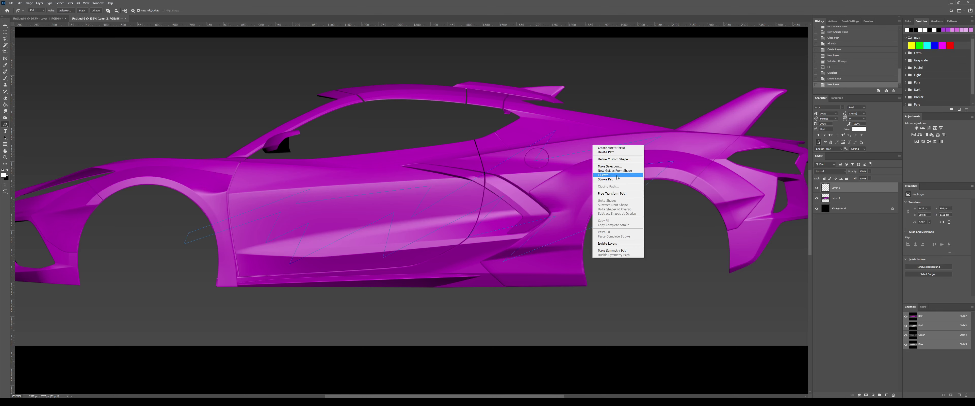
left_click(620, 167)
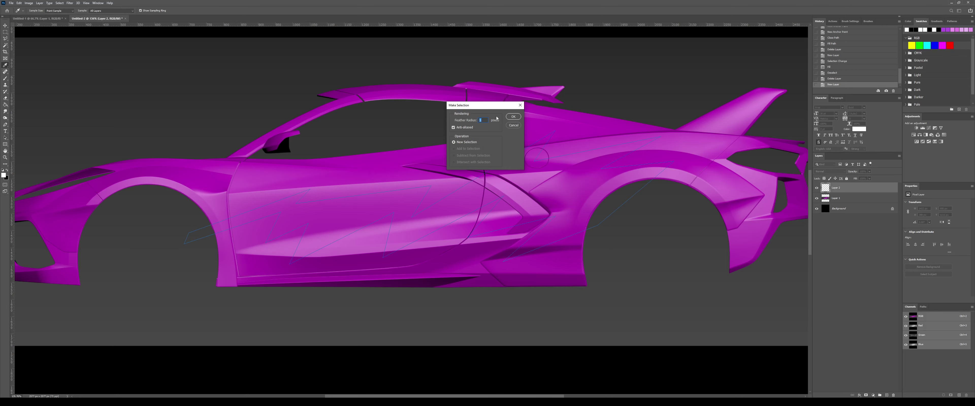
left_click(513, 116)
key("m")
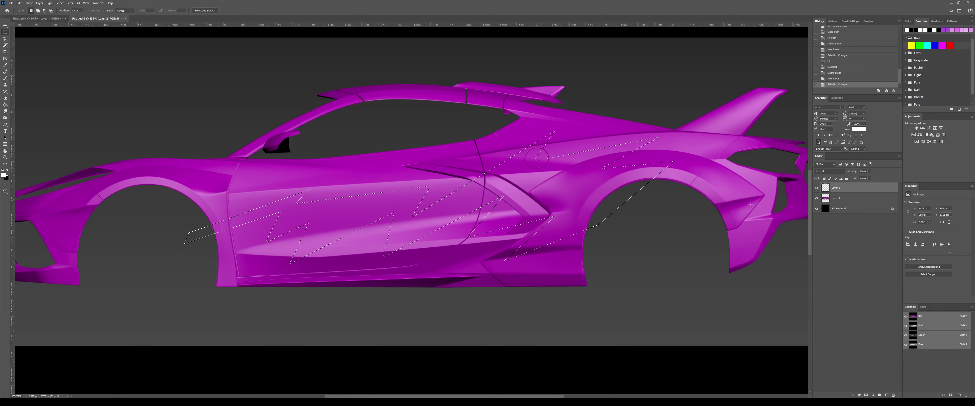
key("ctrl+BackSpace")
key("ctrl+d")
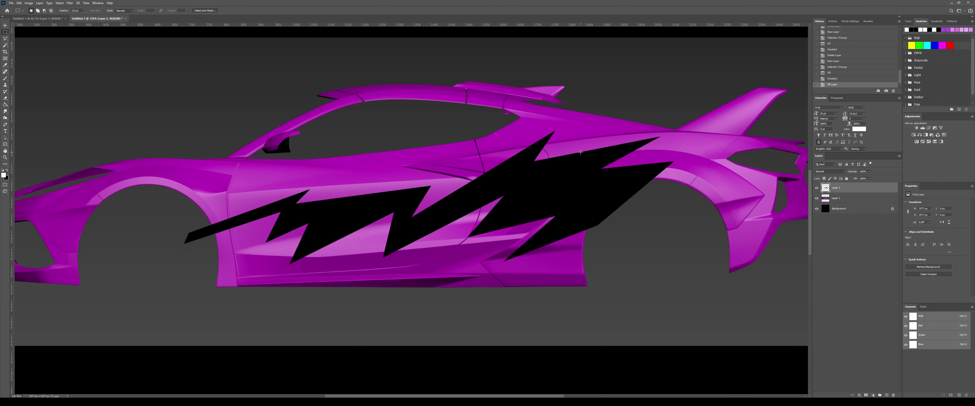
key("alt+BackSpace")
key("ctrl+z")
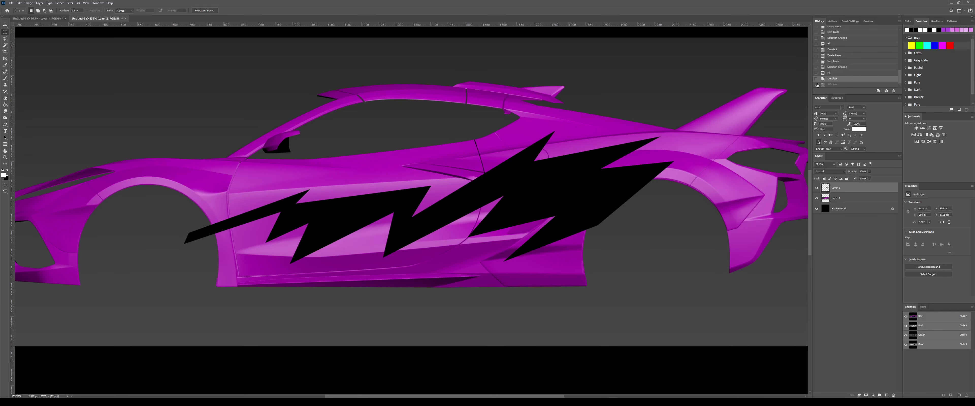
left_click(827, 75)
Fill the lightning selection with white and deselect it.
key("alt+BackSpace")
key("ctrl+d")
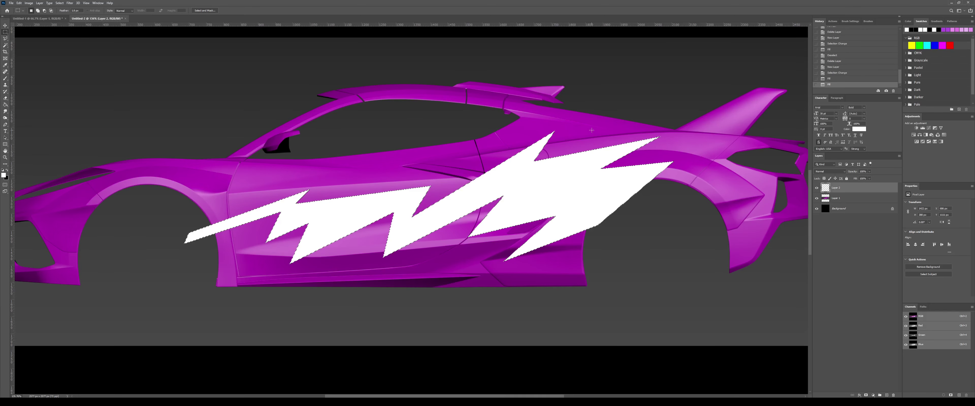
Add a black-filled layer beneath the white lightning and above the car preview, and reselect the lightning layer.
left_click(859, 201)
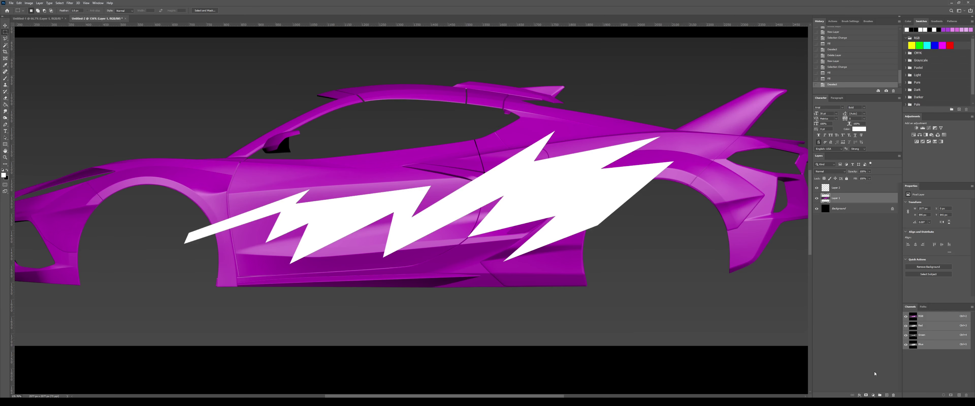
left_click(887, 396)
key("x")
key("alt+BackSpace")
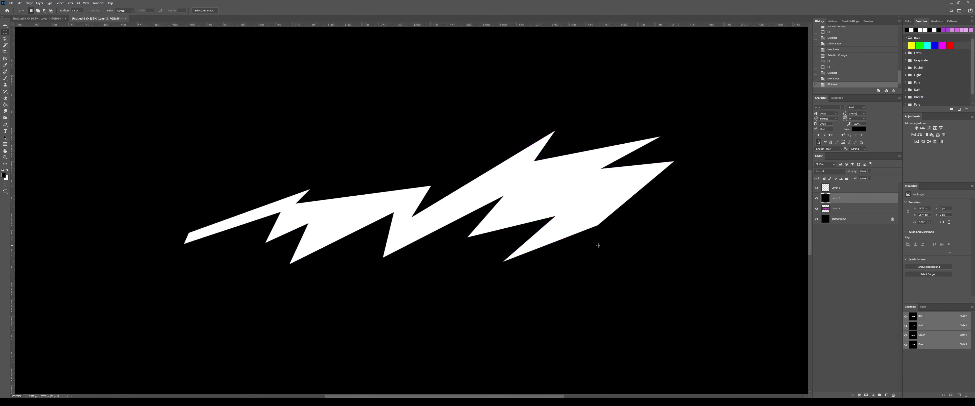
left_click(836, 189)
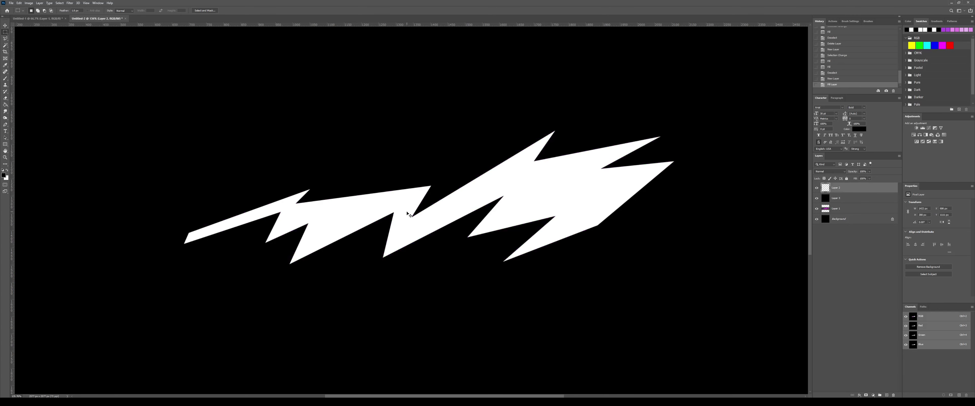
Save the white-on-black lightning mask as a JPEG in the decal_test folder with the offered JPEG options.
key("ctrl+shift+s")
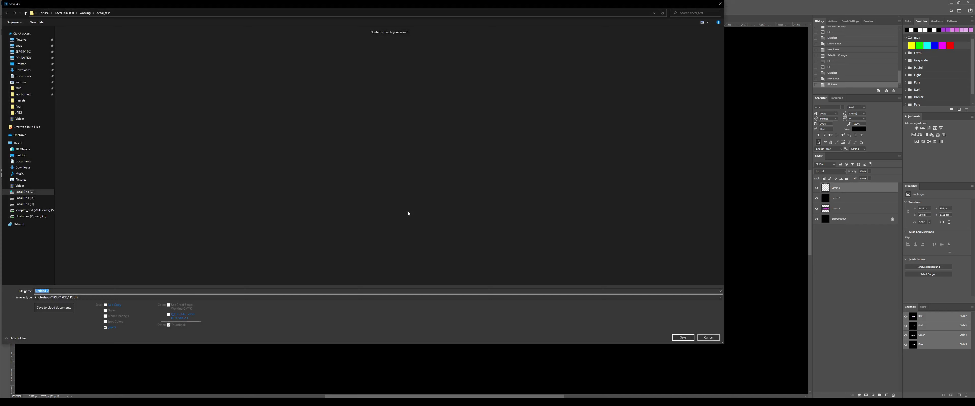
type("mask")
key("Tab")
key("j")
key("Return")
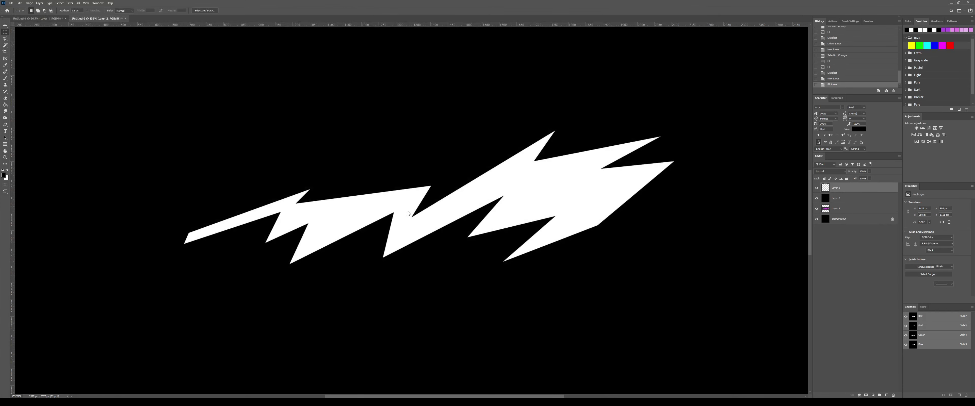
key("Return")
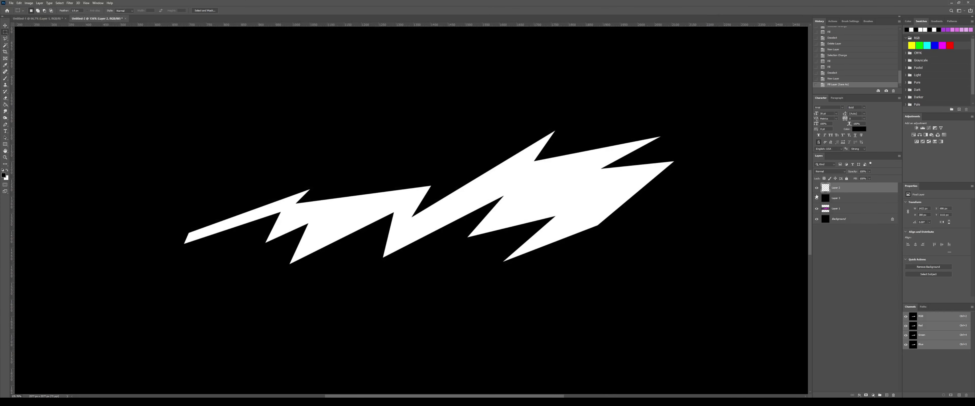
Hide the lightning layer and the black layer, and add a new empty layer above them.
left_click(816, 188)
left_click(817, 197)
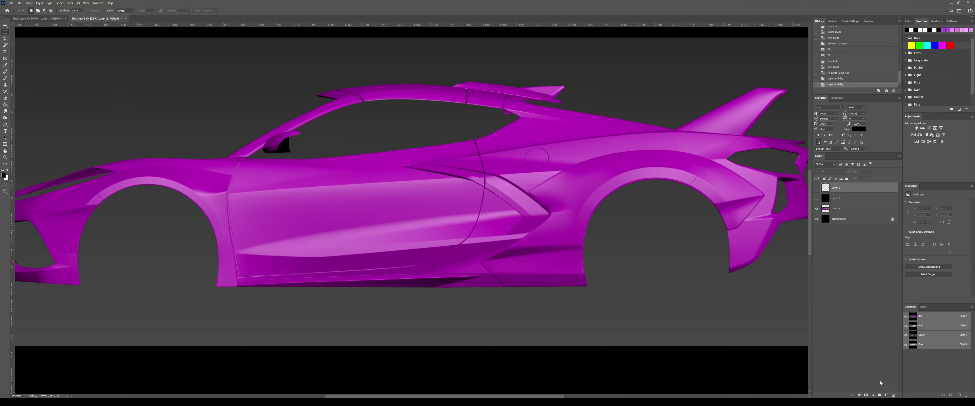
left_click(886, 396)
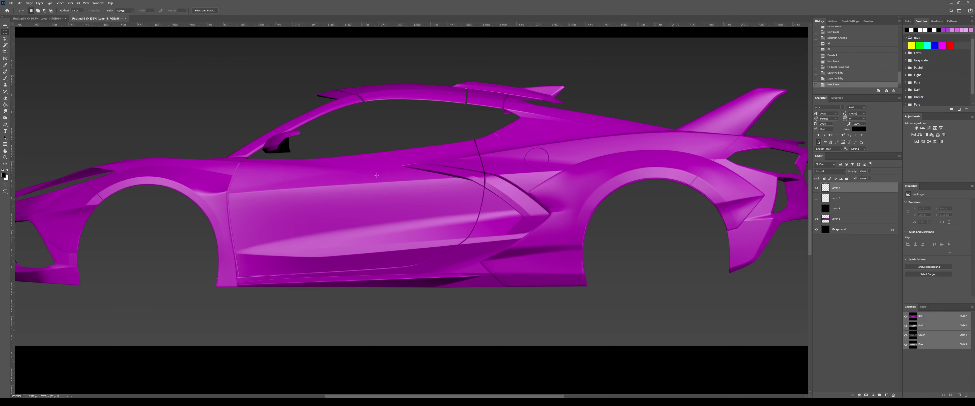
Try a black brush stroke with an adjusted brush size on the car door and undo it.
key("b")
right_click(333, 192)
mouse_move(362, 216)
left_mouse_down()
mouse_move(389, 213)
mouse_move(363, 204)
left_mouse_up()
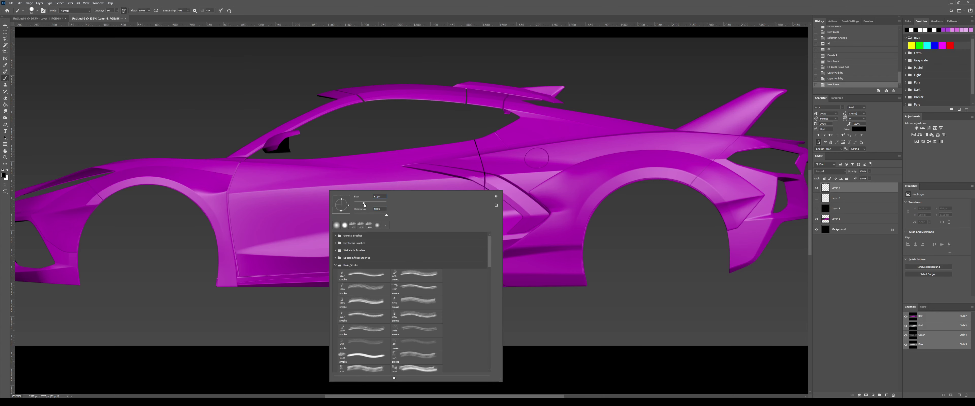
left_click_drag(293, 195, 322, 189)
key("ctrl+z")
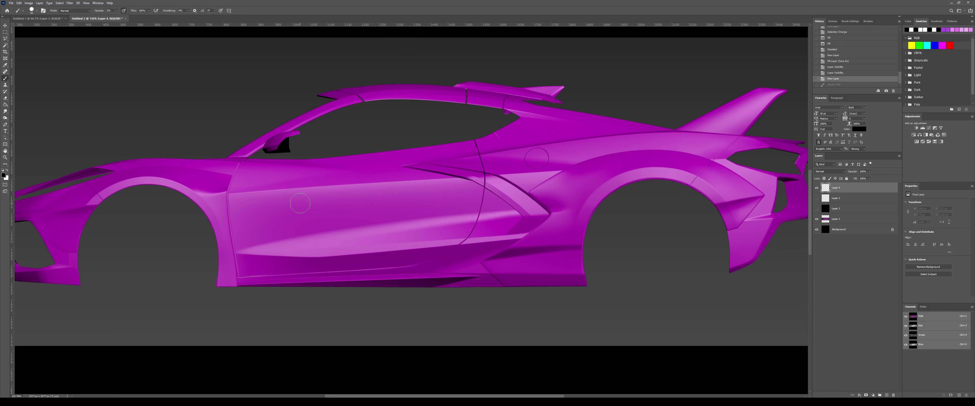
Paint a freehand white number 23 across the car door with a smaller brush.
key("x")
key("bracketleft")
key("bracketleft")
mouse_move(287, 206)
left_mouse_down()
mouse_move(344, 206)
mouse_move(336, 235)
mouse_move(378, 235)
left_mouse_up()
mouse_move(386, 188)
left_mouse_down()
mouse_move(466, 220)
mouse_move(397, 244)
left_mouse_up()
key("ctrl+z")
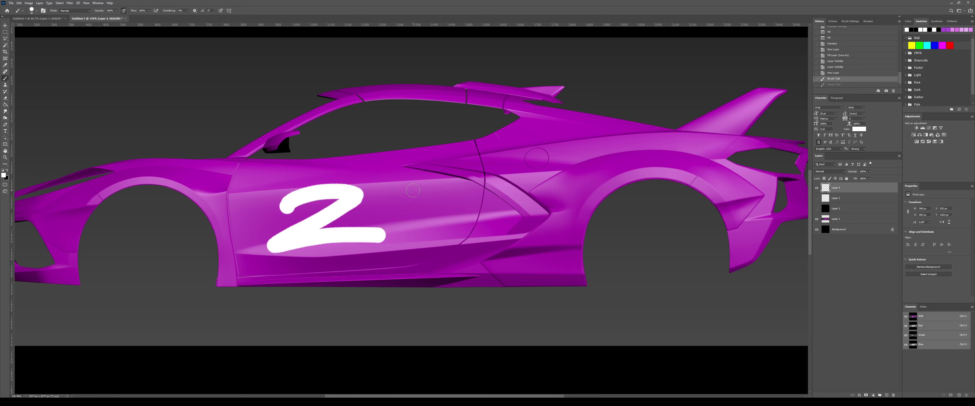
mouse_move(393, 190)
left_mouse_down()
mouse_move(482, 225)
mouse_move(389, 261)
left_mouse_up()
Delete the layer with the hand-painted number and add a new empty layer.
key("m")
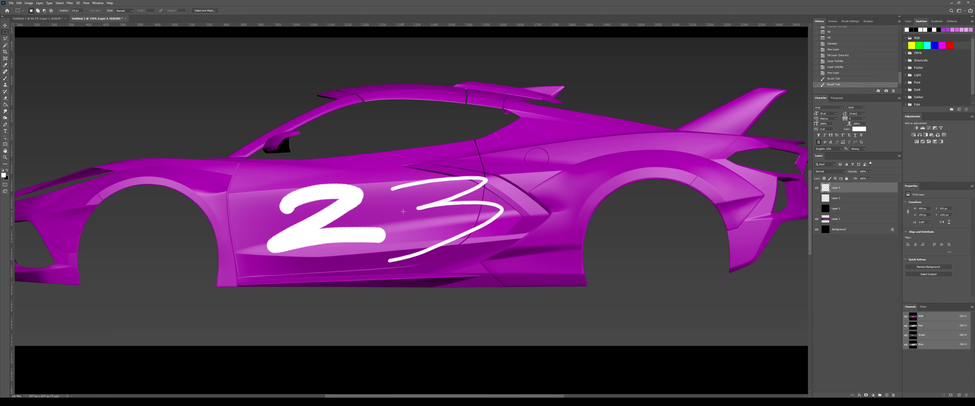
key("Delete")
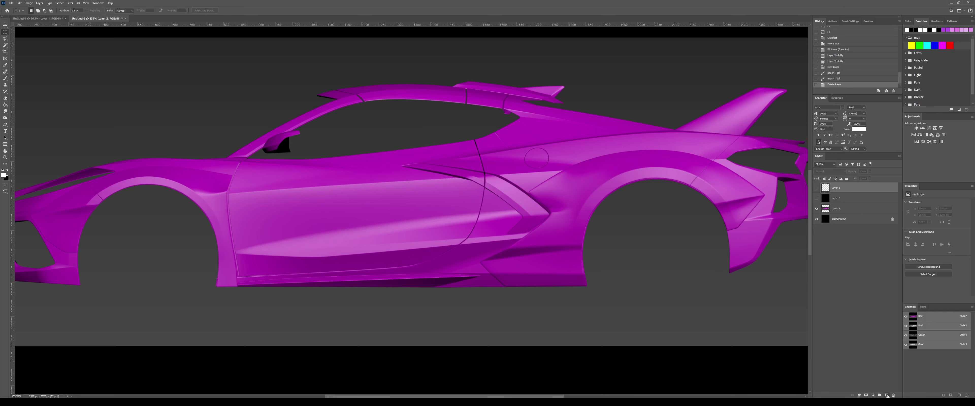
left_click(886, 396)
Choose the winged Band of Brothers logo brush from the brush presets.
key("b")
right_click(447, 224)
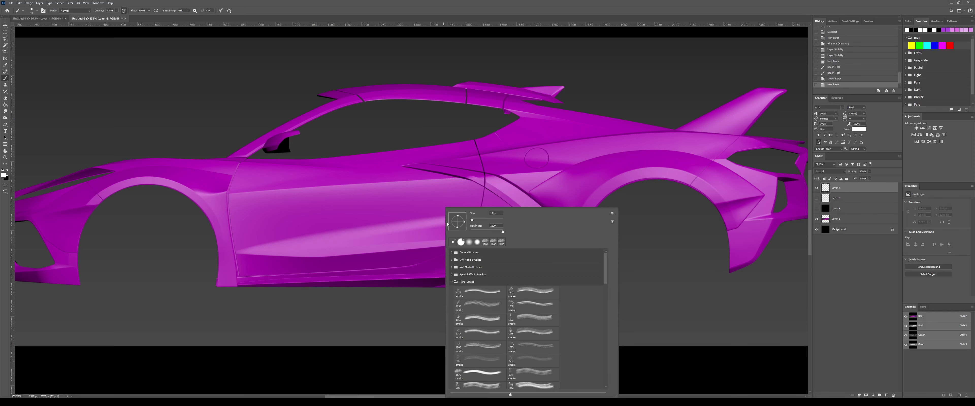
left_click(451, 283)
scroll(462, 331, "down", 1)
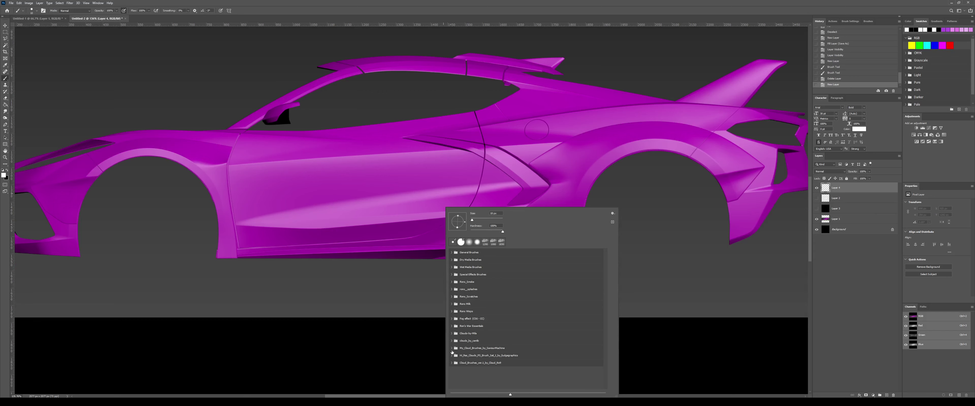
left_click(452, 326)
scroll(469, 303, "down", 3)
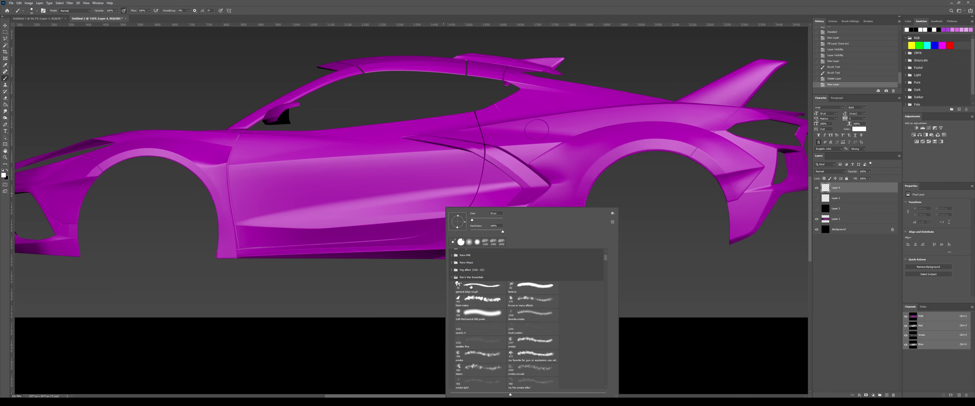
scroll(509, 345, "down", 3)
left_click_drag(606, 260, 613, 359)
left_click(532, 328)
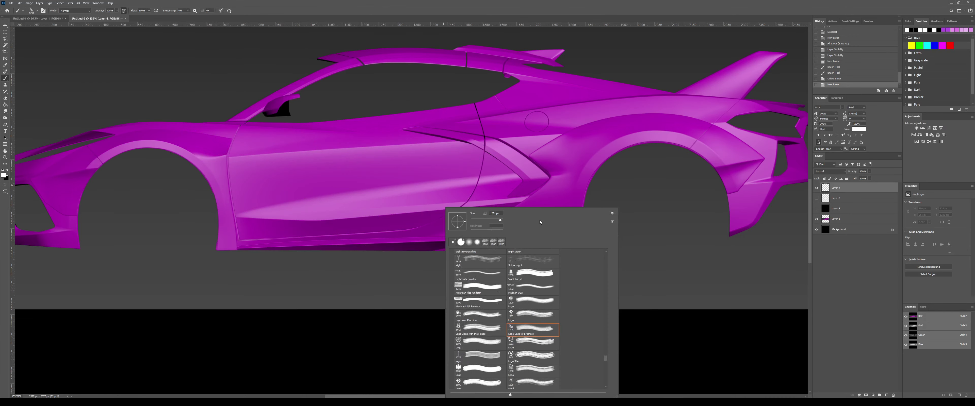
Scale the logo brush to fit the door and stamp one white logo behind the front wheel arch.
left_click(494, 220)
left_click_drag(493, 221, 497, 221)
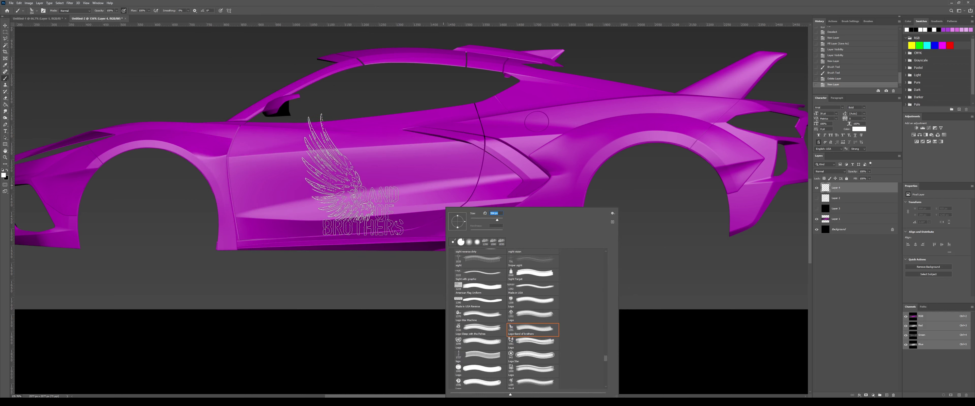
left_click(297, 181)
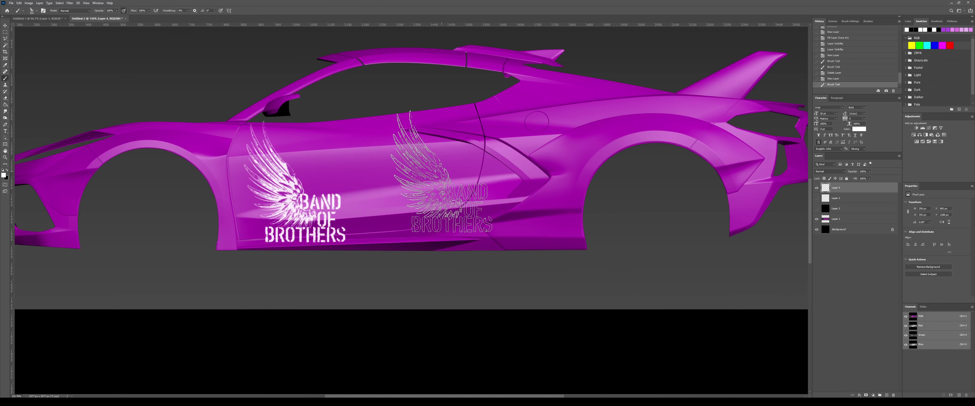
Shift the logo closer to the front wheel arch and make it denser by duplicating and merging its layer twice.
key("m")
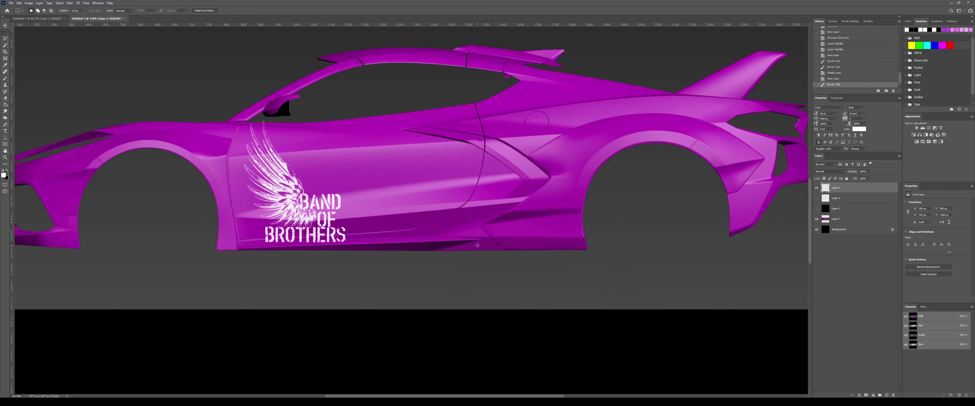
left_click_drag(375, 241, 343, 246)
key("ctrl+j")
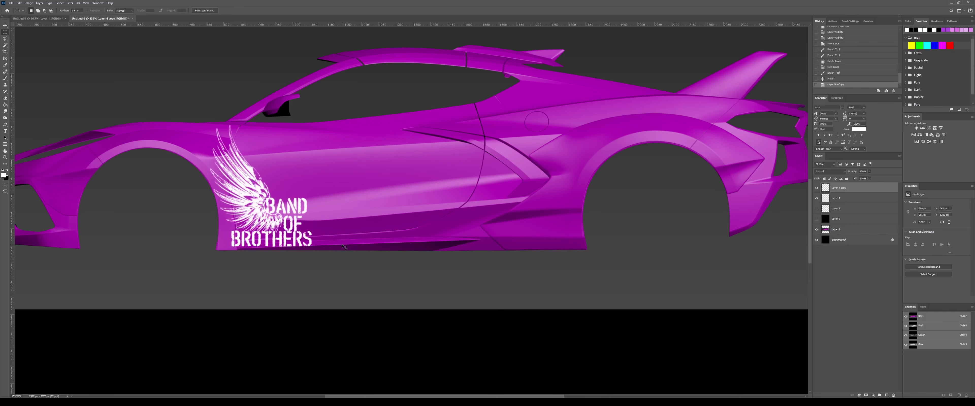
key("ctrl+e")
key("ctrl+j")
key("ctrl+e")
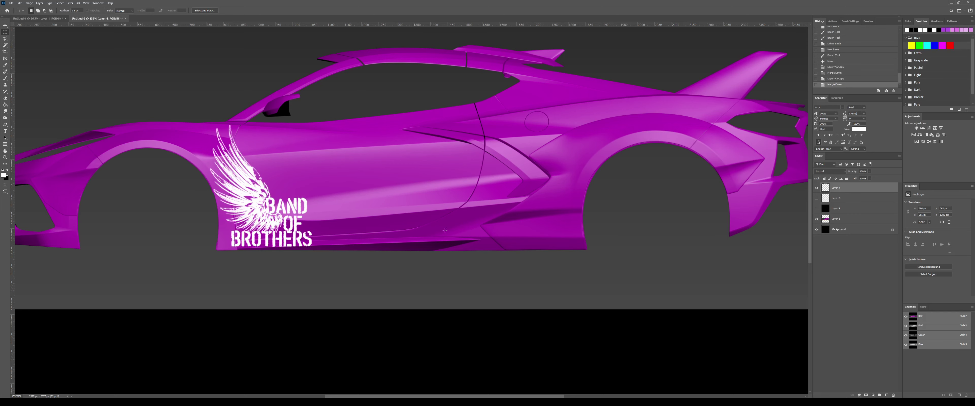
Show the black layer behind the logo and save the logo mask as a JPEG in the decal_test folder.
left_click(851, 200)
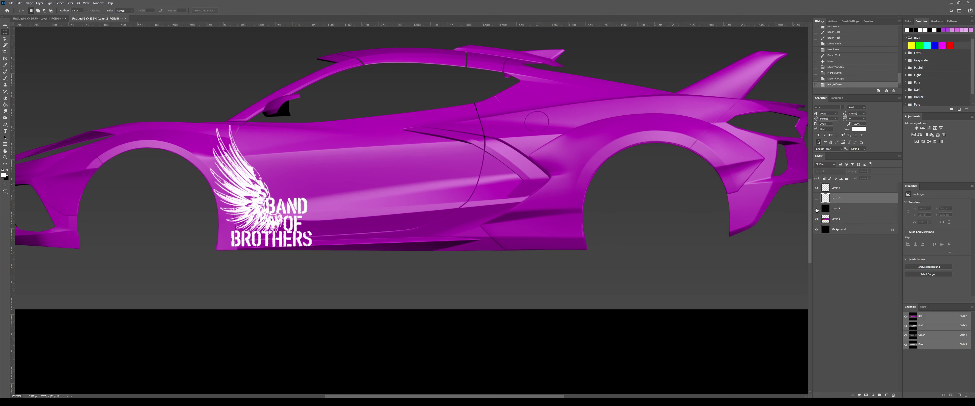
left_click(817, 209)
key("ctrl+shift+s")
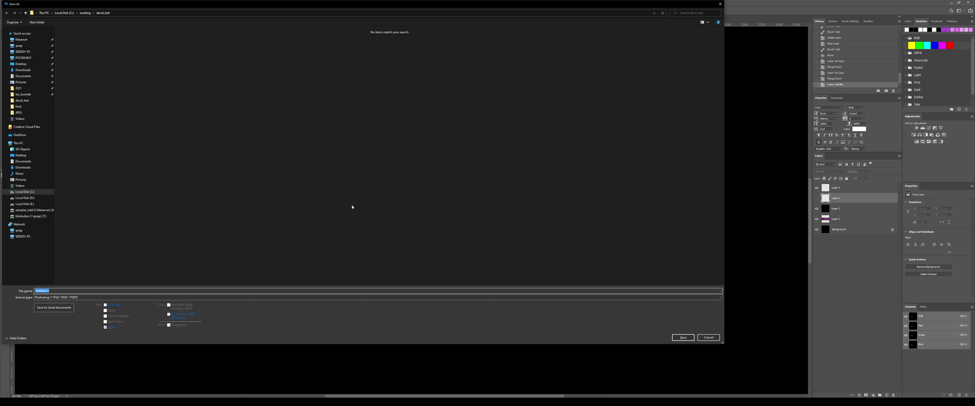
key("Tab")
key("j")
key("Return")
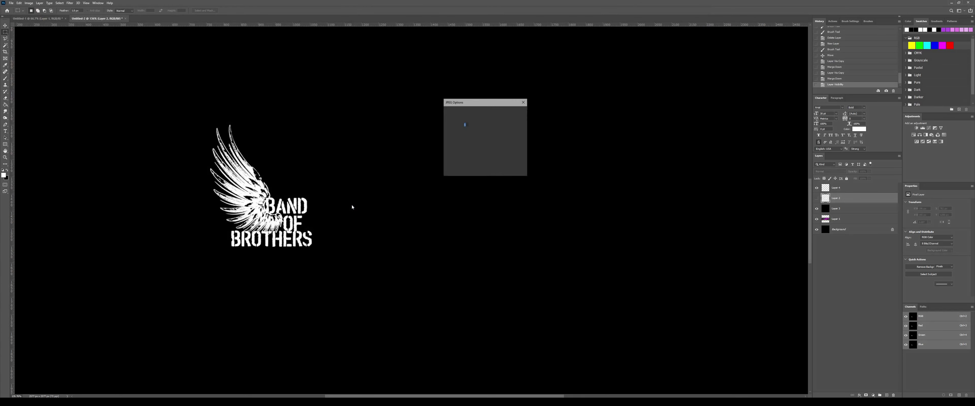
key("Return")
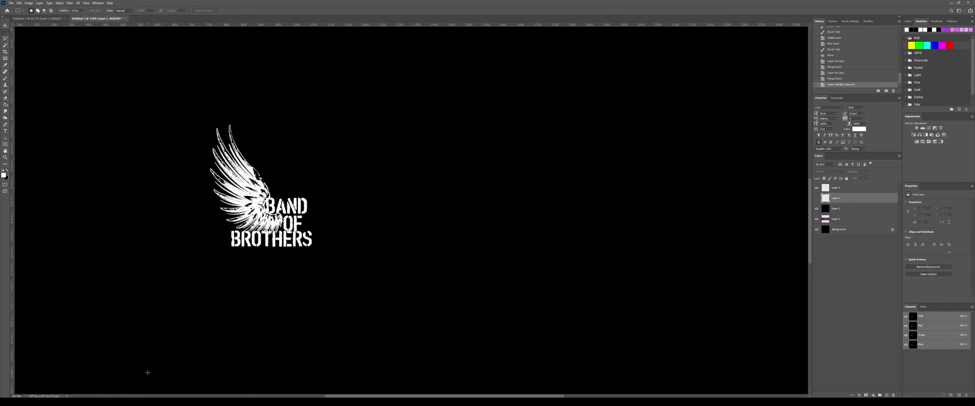
In 3ds Max, load the lightning mask as a bitmap for the third coat's blend amount and set its filtering to None.
key("alt+Tab")
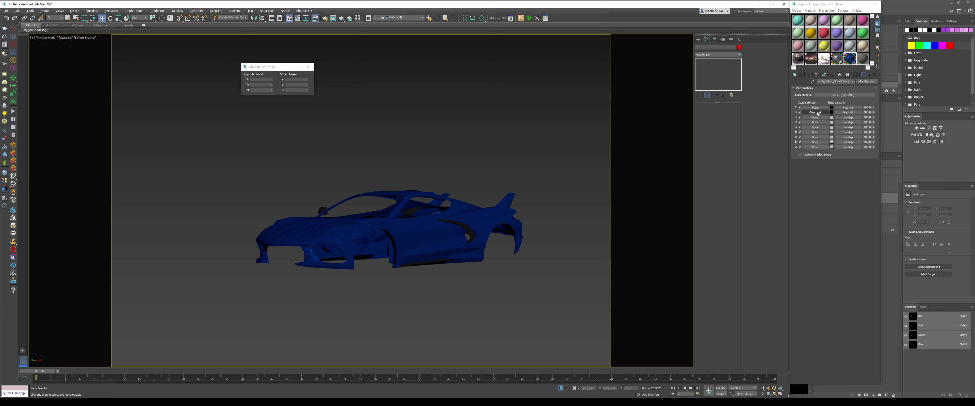
left_click(843, 118)
double_click(912, 193)
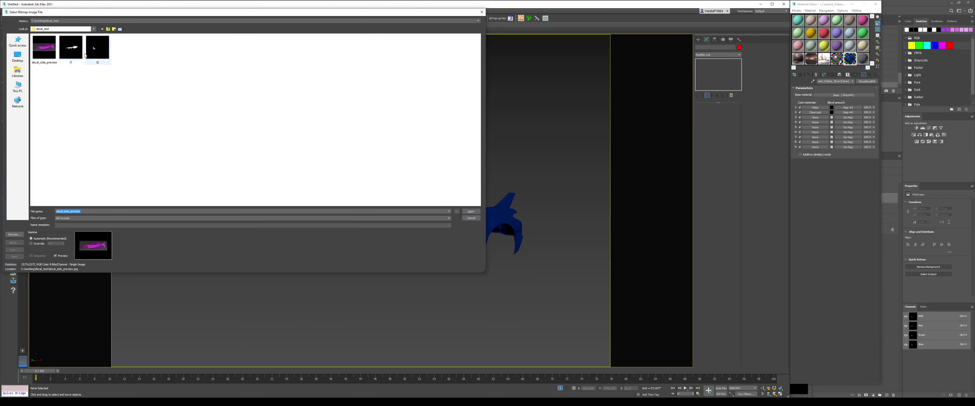
double_click(71, 53)
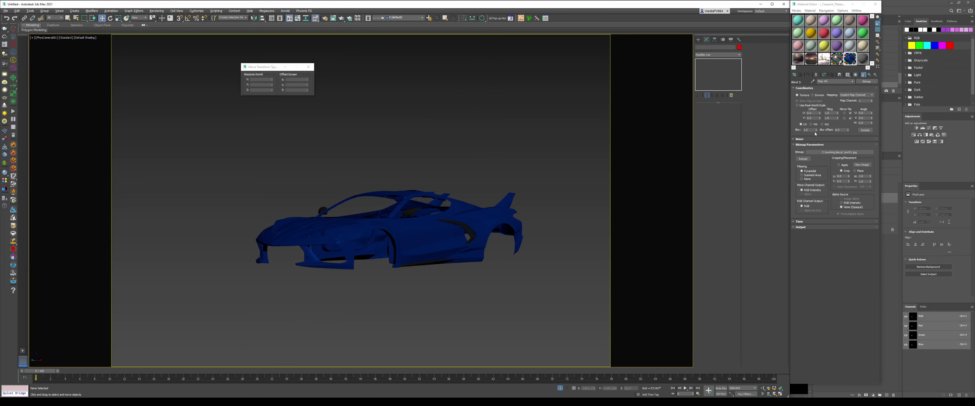
left_click(808, 179)
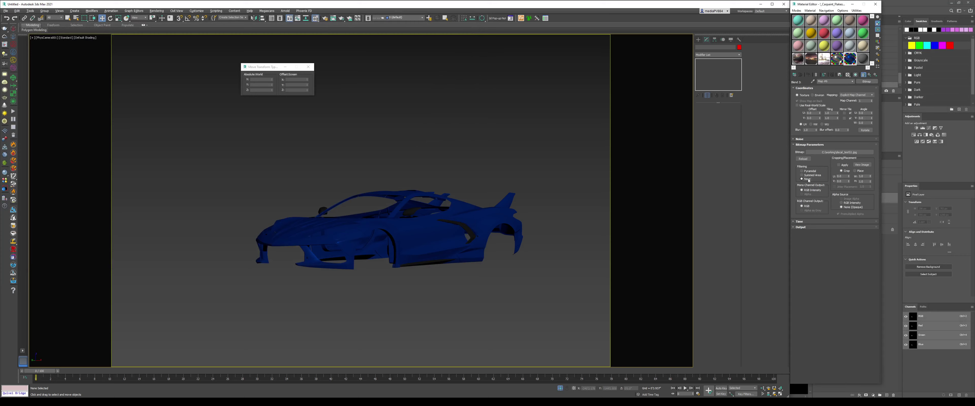
left_click(870, 75)
Assign the Blaze Orange paint from the Cadillac carpaint library to the third coat and set its blend colour to black.
left_click(794, 75)
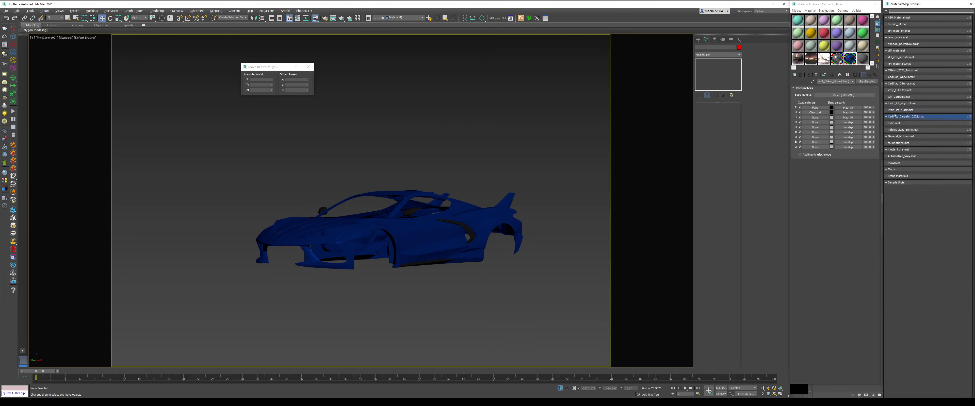
left_click(902, 117)
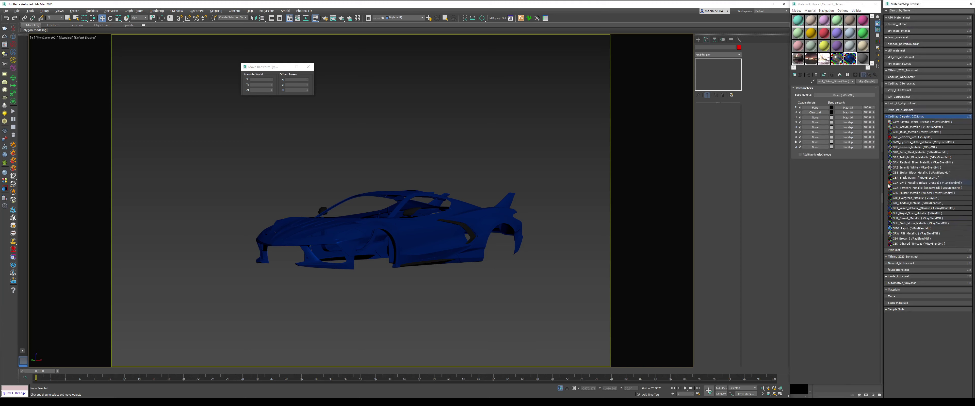
left_click(909, 184)
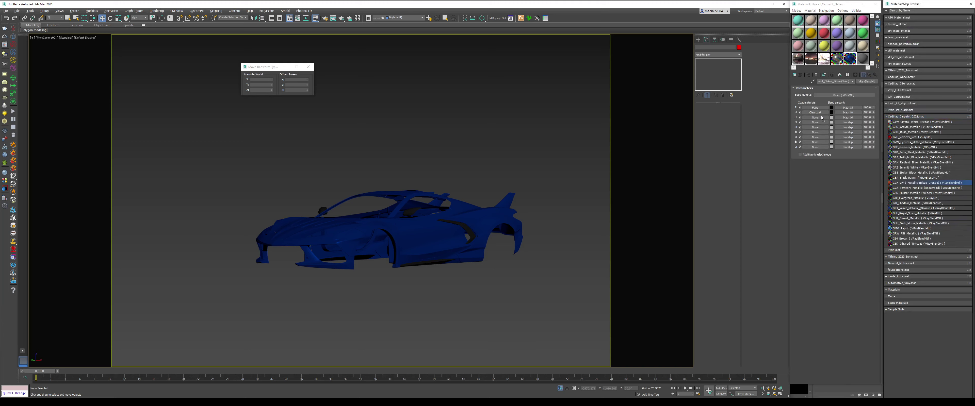
left_click_drag(821, 120, 821, 118)
left_click(832, 117)
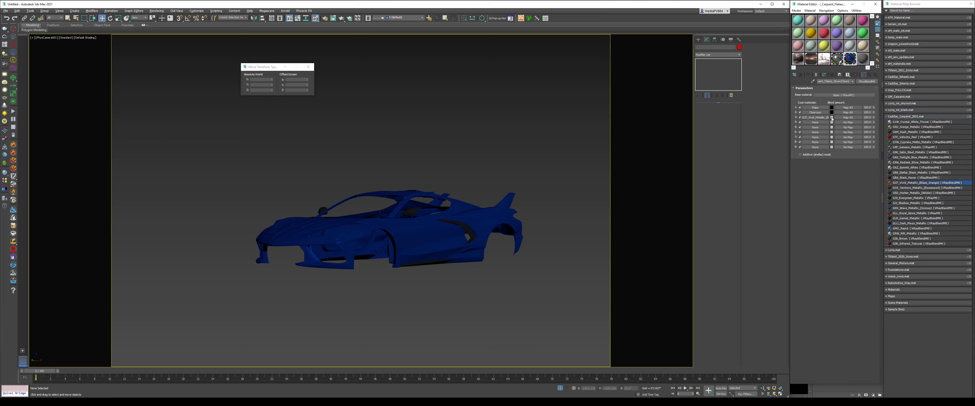
left_click_drag(608, 139, 591, 140)
left_click(618, 159)
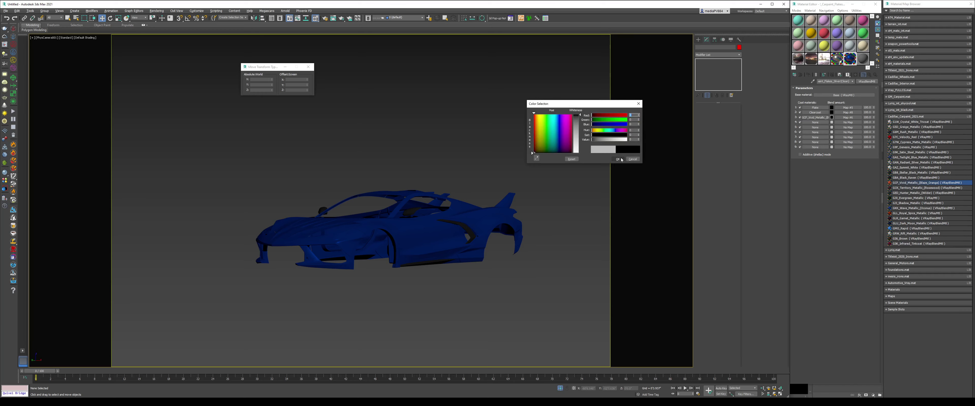
Load the logo mask l2 as a bitmap for the fourth coat's blend amount and set its filtering to None.
left_click(849, 123)
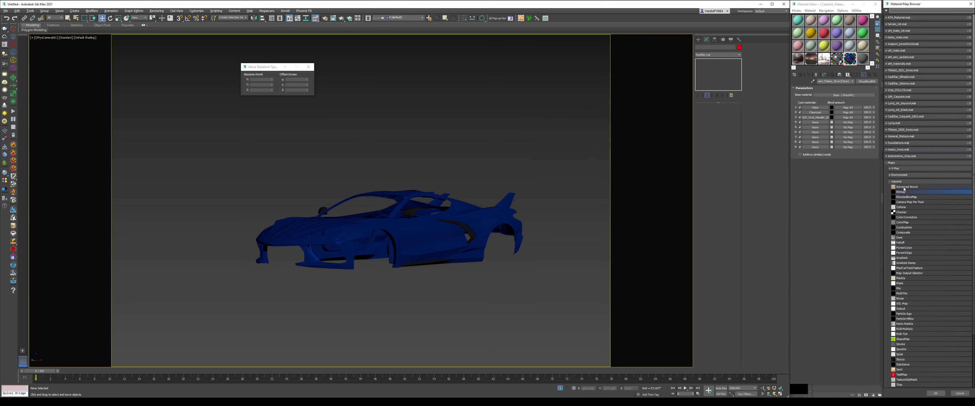
double_click(904, 193)
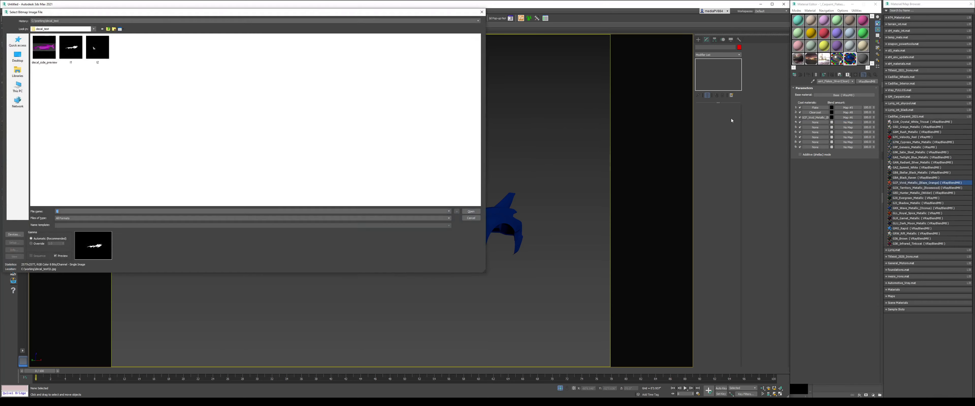
double_click(97, 47)
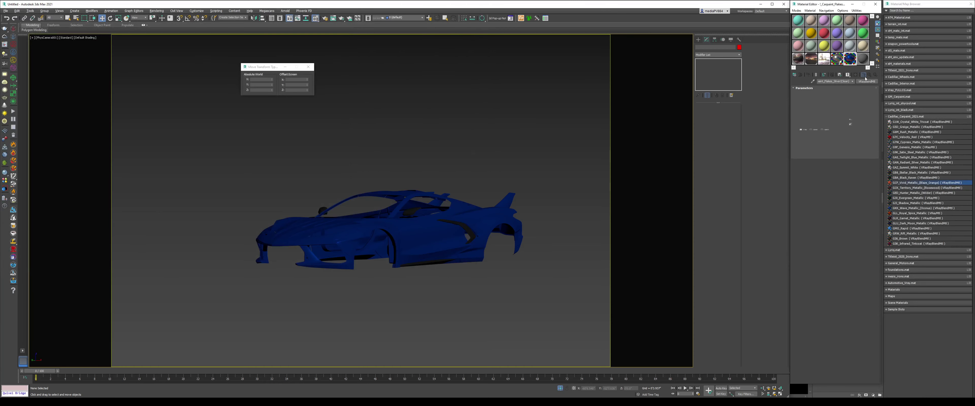
left_click(807, 179)
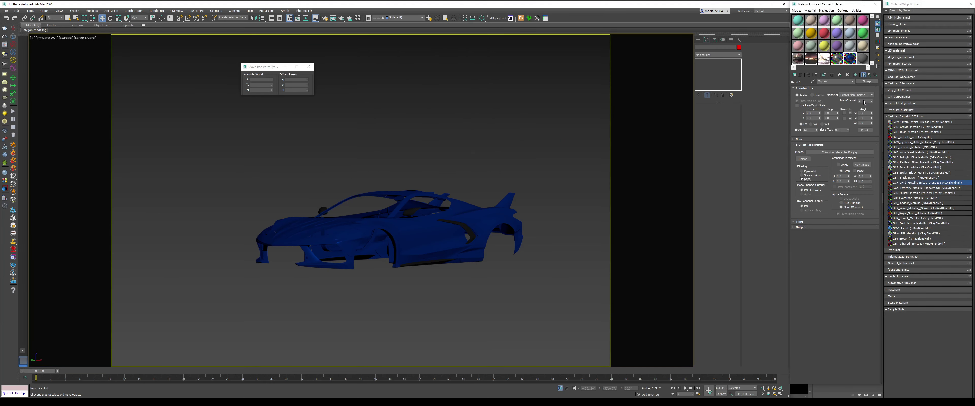
left_click(870, 74)
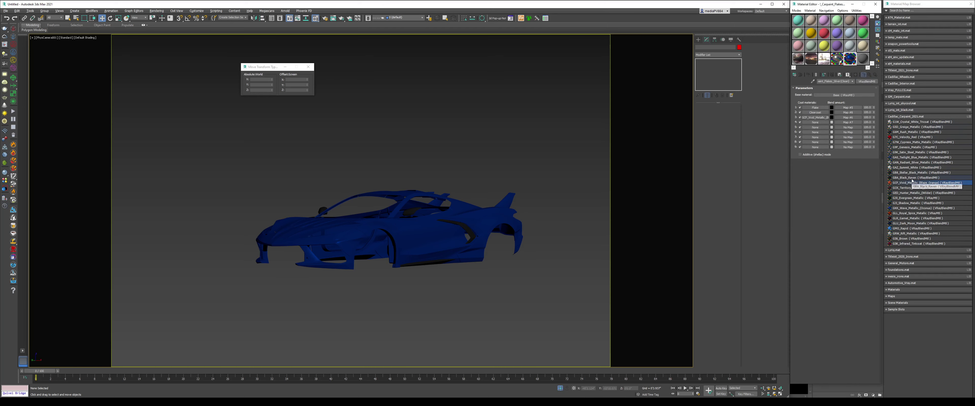
Assign the Black Raven paint from the carpaint library to the fourth coat and set its blend colour to black.
left_click_drag(911, 179, 814, 123)
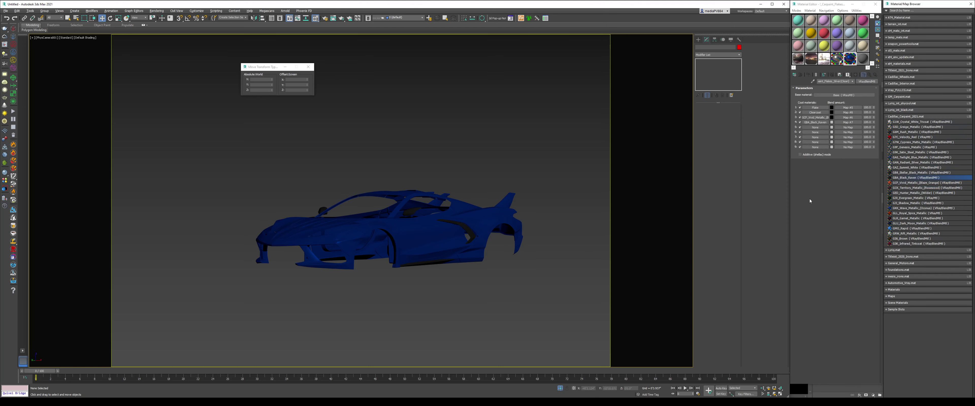
left_click(831, 122)
left_click_drag(609, 139, 589, 139)
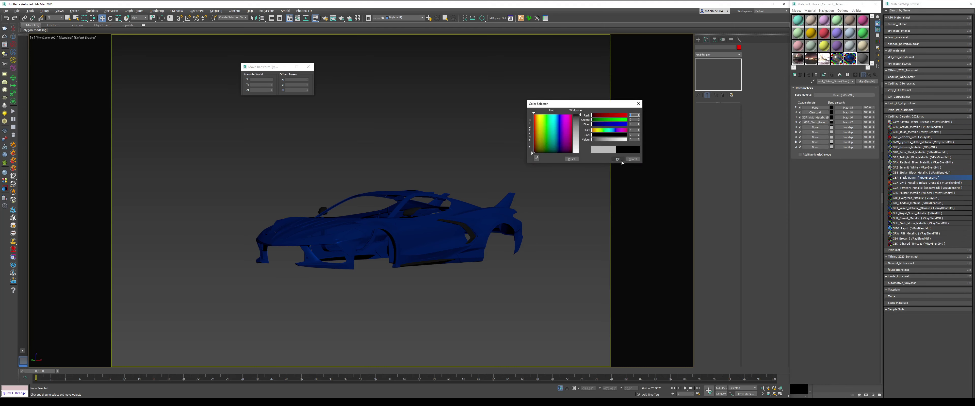
left_click(620, 160)
left_click(910, 117)
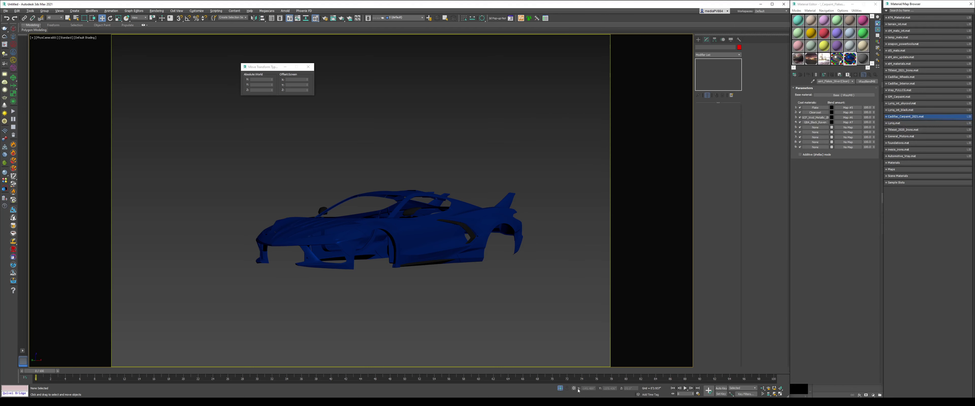
Exit isolation mode to show the whole scene and restore the four-viewport layout.
left_click(561, 389)
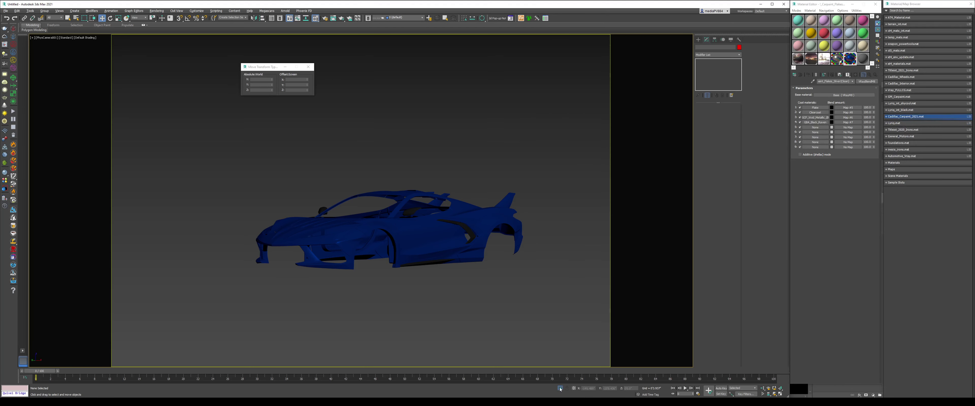
left_click(780, 395)
Start a V-Ray render of the camera view in the frame buffer and check the decals on the car's side.
right_click(586, 250)
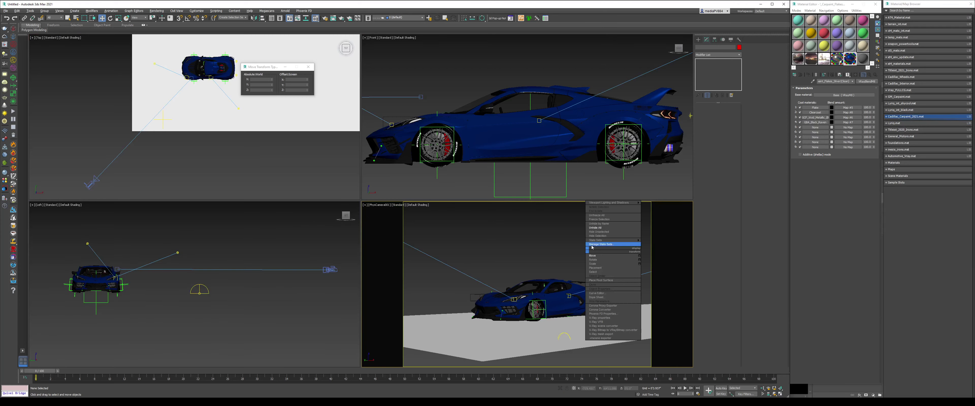
left_click(598, 322)
left_click(349, 112)
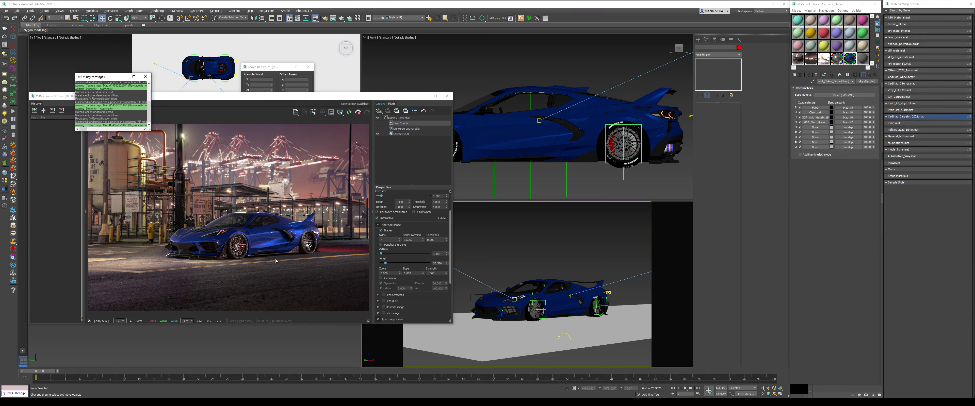
left_click(253, 247)
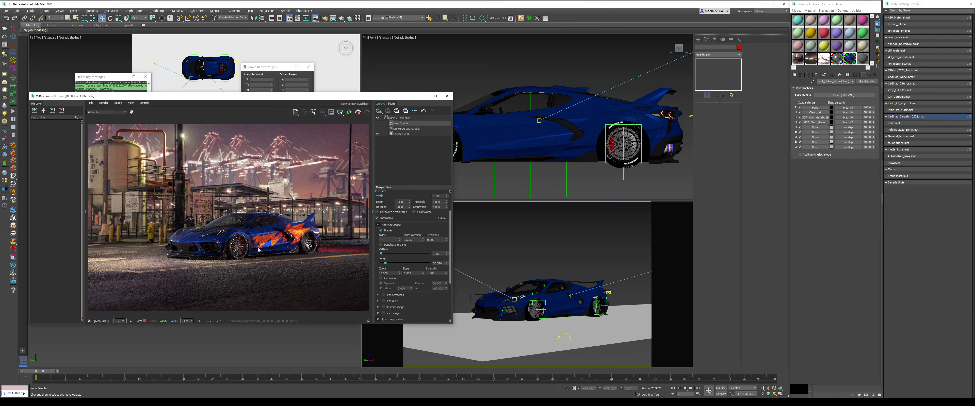
scroll(253, 247, "up", 1)
scroll(264, 257, "down", 1)
Replace the fourth coat's material with the Rift Metallic paint from the carpaint library and inspect the logo in the render.
left_click(893, 117)
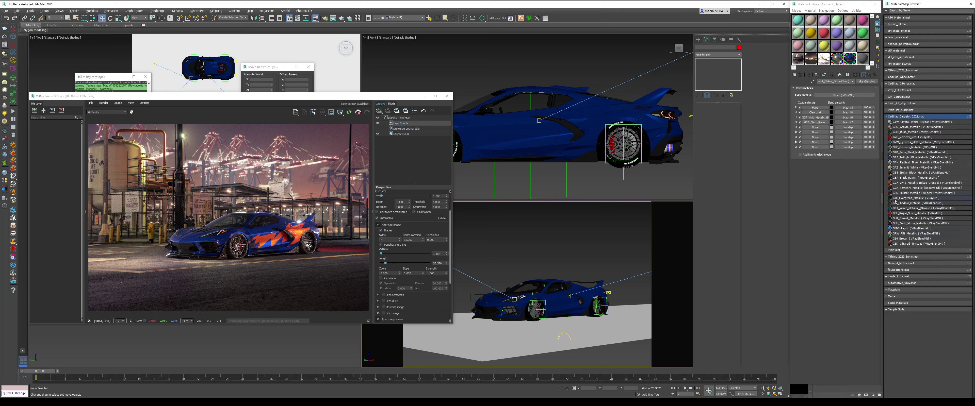
left_click_drag(900, 234, 813, 129)
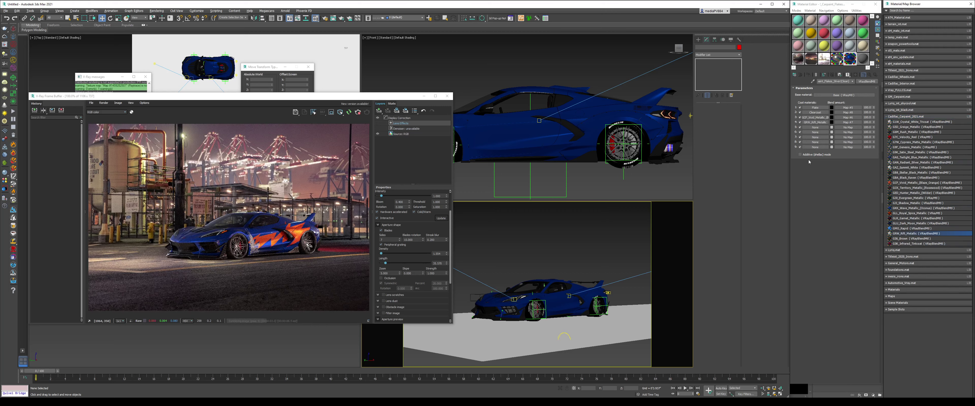
scroll(262, 259, "up", 2)
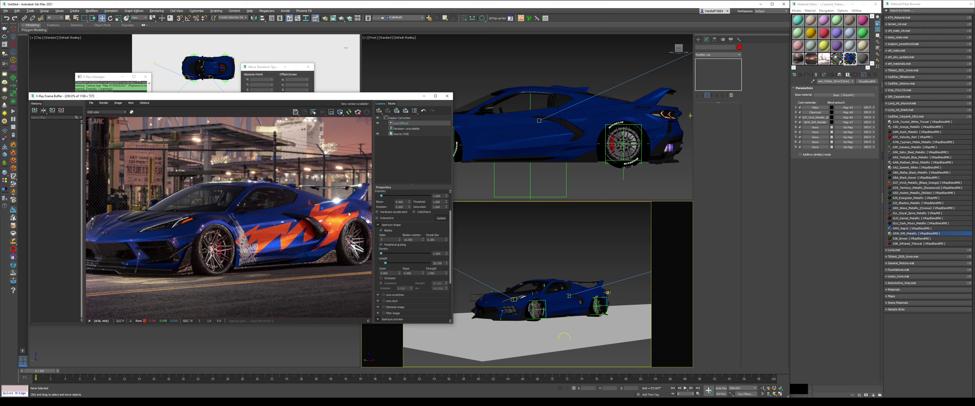
scroll(306, 247, "down", 2)
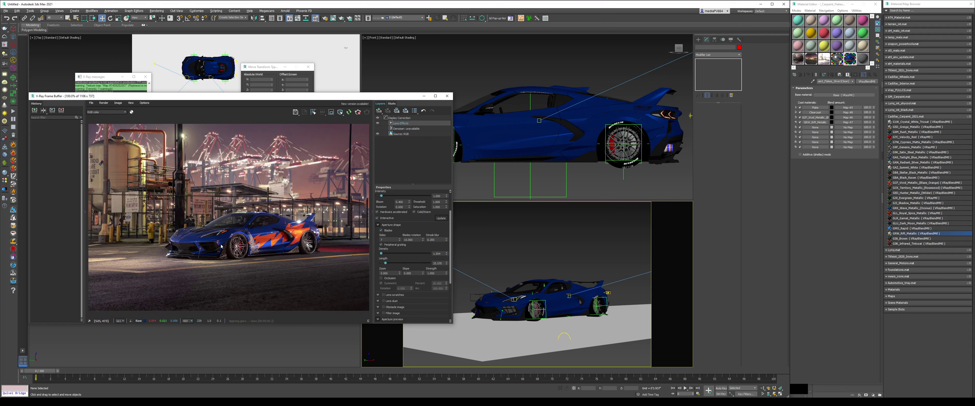
Switch to the logo mask document in Photoshop.
left_click(498, 69)
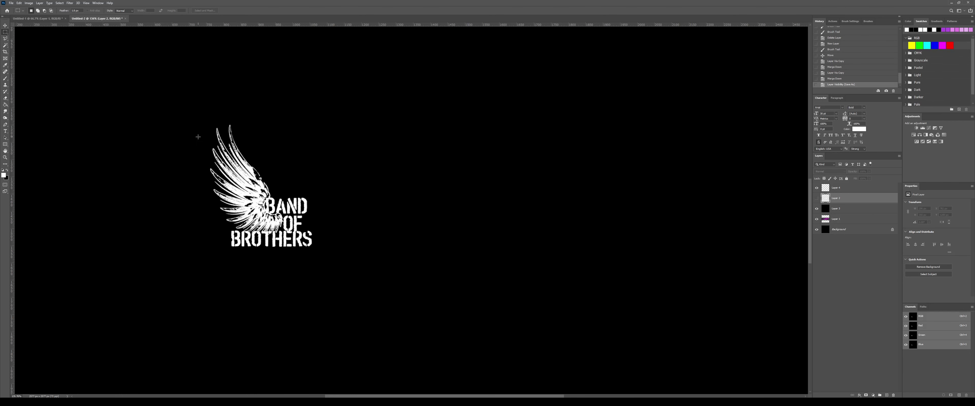
left_click_drag(203, 109, 347, 262)
left_click_drag(392, 199, 344, 180)
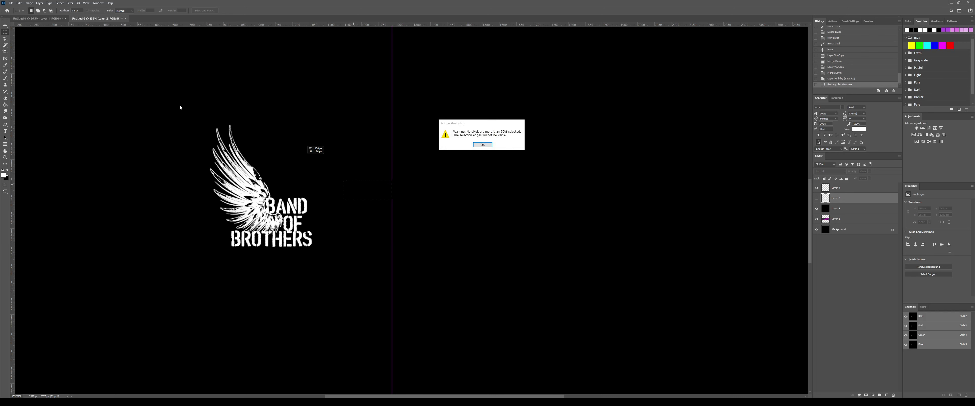
key("Return")
key("ctrl+d")
Select a square area around the logo and copy its visible content into a new document of the same size.
left_click_drag(190, 111, 359, 254)
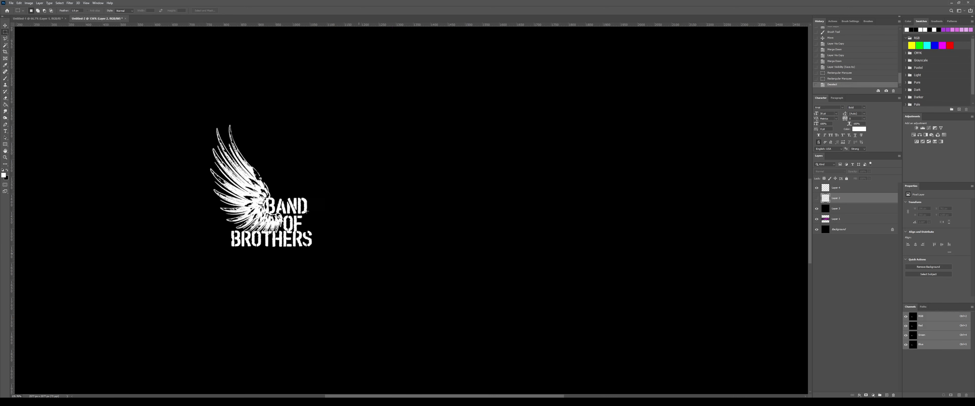
left_click_drag(284, 191, 286, 193)
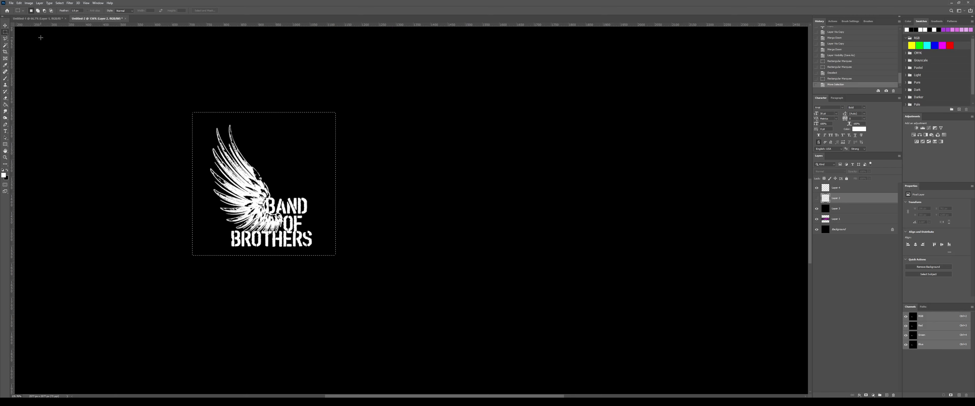
left_click(13, 4)
left_click(16, 8)
key("Return")
key("ctrl+v")
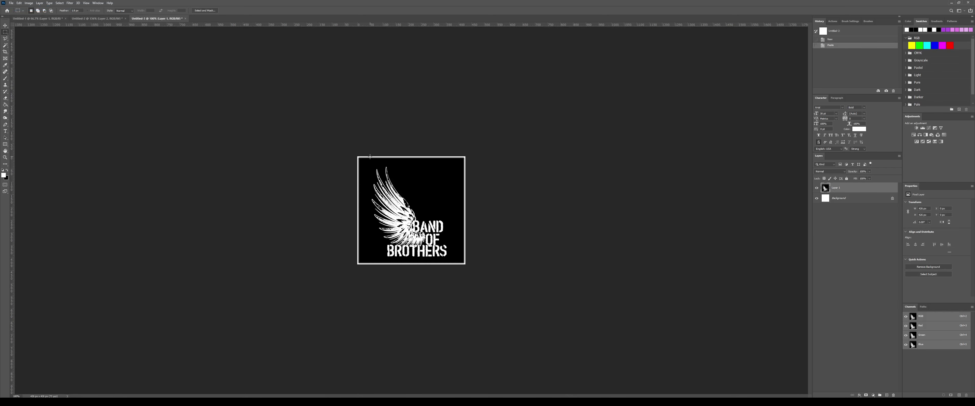
Enlarge the pasted logo layer slightly so its black area covers the white border of the canvas.
scroll(371, 165, "up", 5)
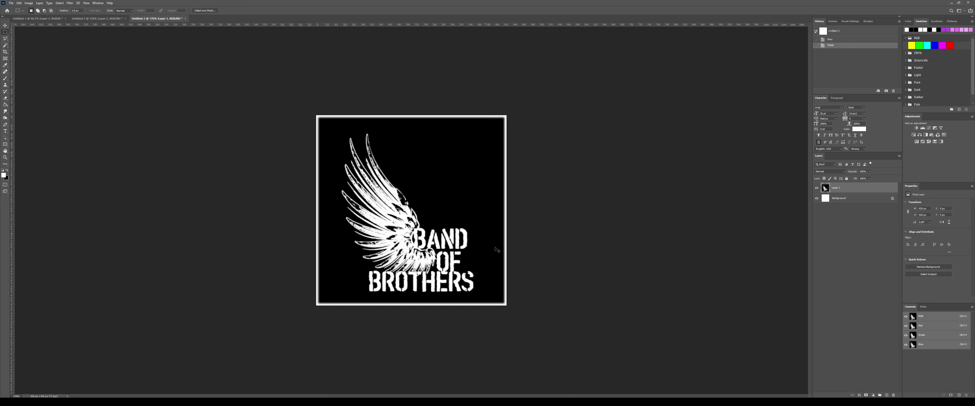
key("ctrl+t")
left_click_drag(505, 305, 522, 305)
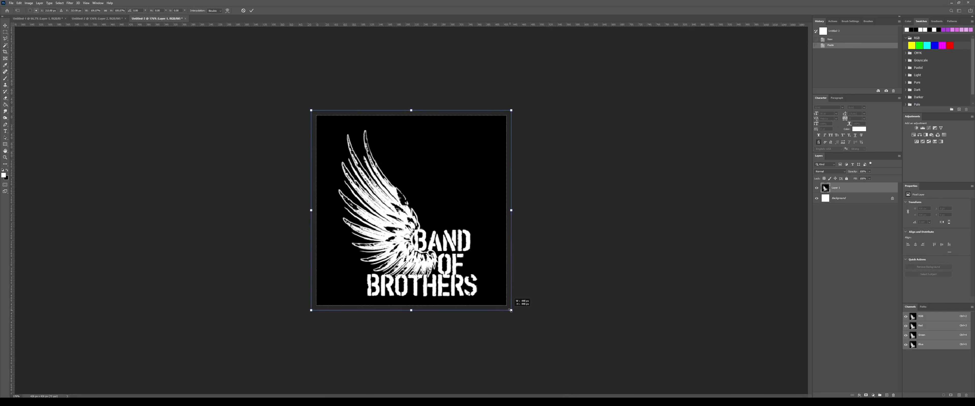
key("Return")
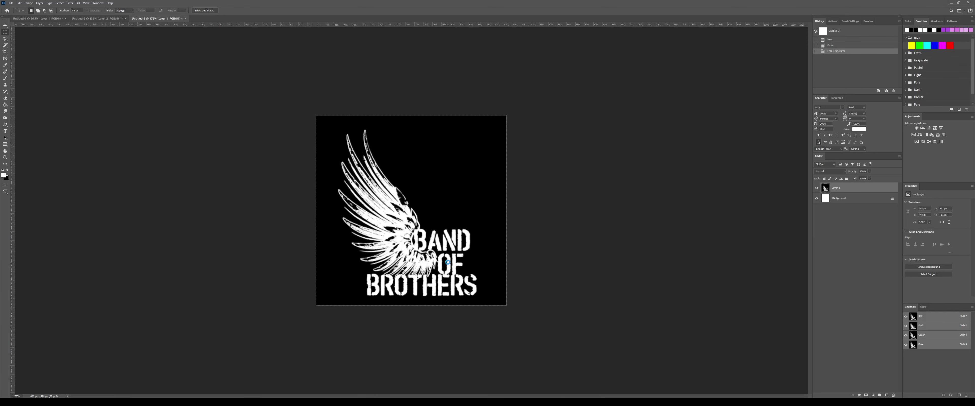
Save the square logo mask as a JPEG named l3 in the decal_test folder.
key("ctrl+s")
type("l3")
key("Tab")
key("j")
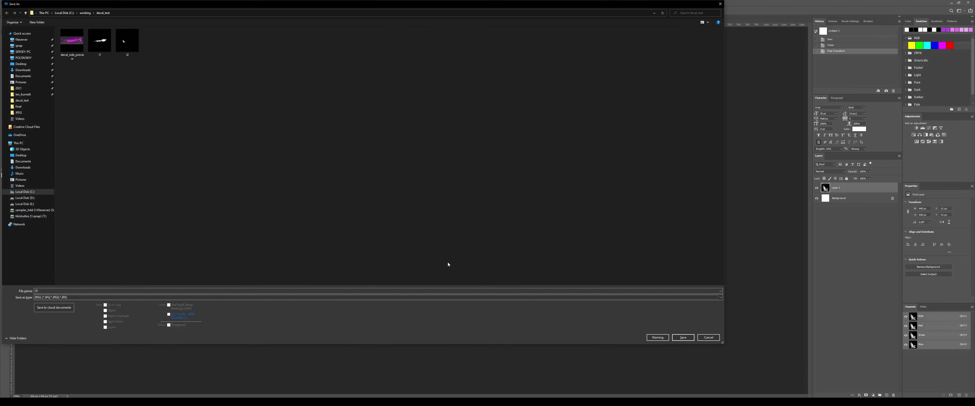
key("Return")
key("Return")
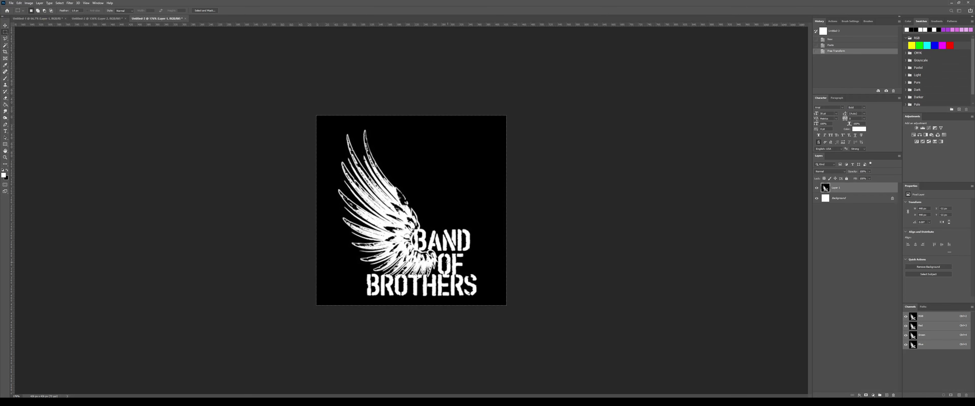
In 3ds Max, load l3 as the fifth coat's blend bitmap, with filtering None, tiling off in both directions and its own map channel.
key("alt+Tab")
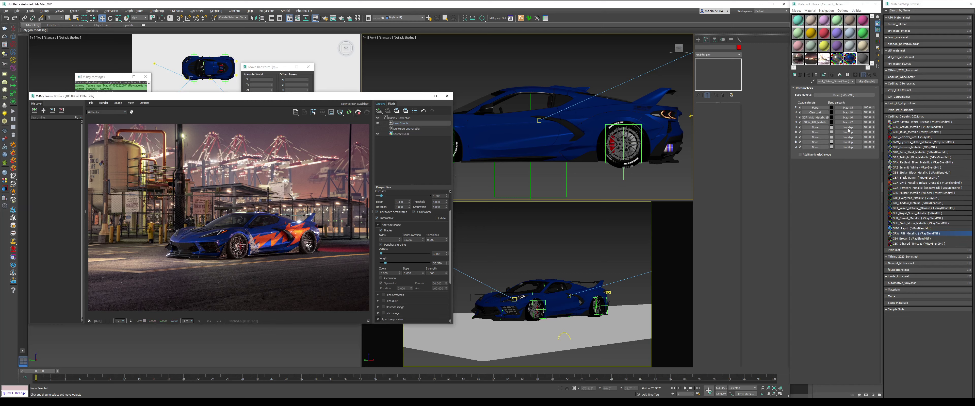
left_click(908, 117)
left_click(971, 4)
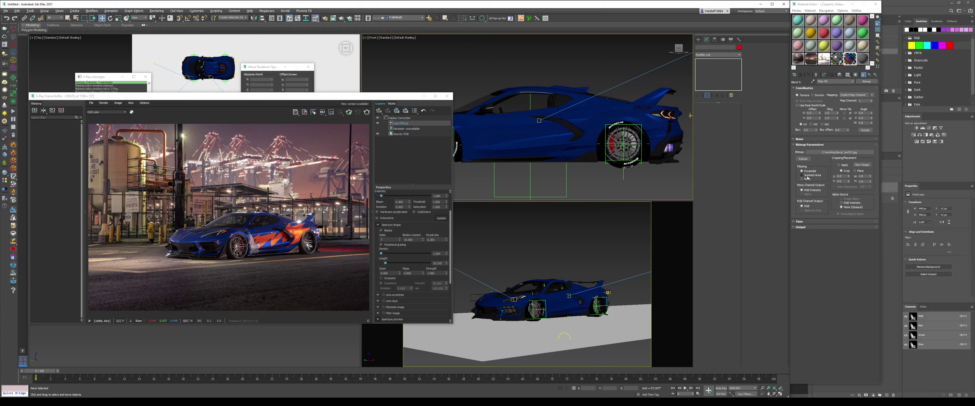
left_click(807, 176)
left_click(851, 113)
left_click(850, 118)
left_click(865, 100)
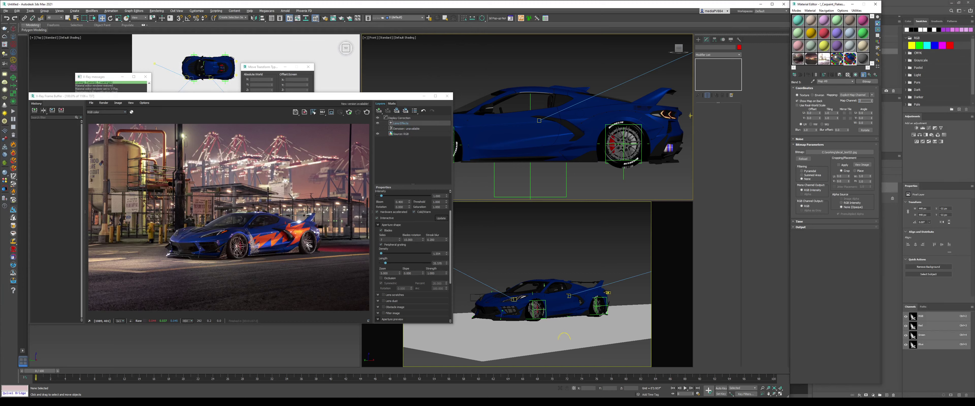
Show the logo map on the car in the viewports and switch the side view to a perspective view.
left_click(856, 75)
mouse_move(548, 100)
left_mouse_down()
mouse_move(592, 98)
mouse_move(591, 111)
left_mouse_up()
key("p")
scroll(564, 106, "down", 5)
scroll(589, 105, "up", 5)
scroll(576, 111, "down", 3)
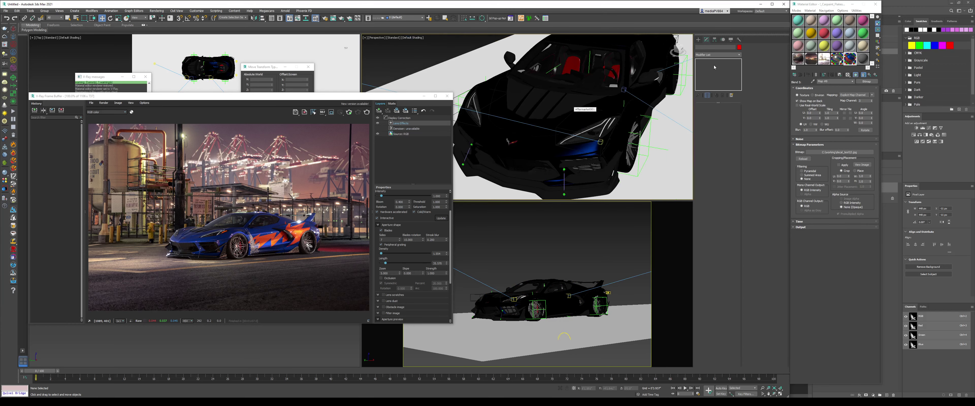
Isolate the car's painted body panels and select both front body parts together.
left_click(877, 61)
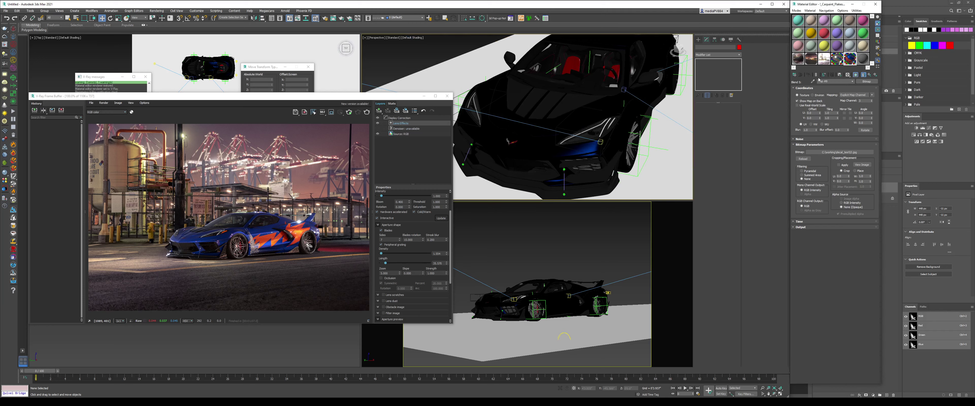
key("Return")
key("alt+q")
left_click(606, 132)
scroll(513, 143, "up", 5)
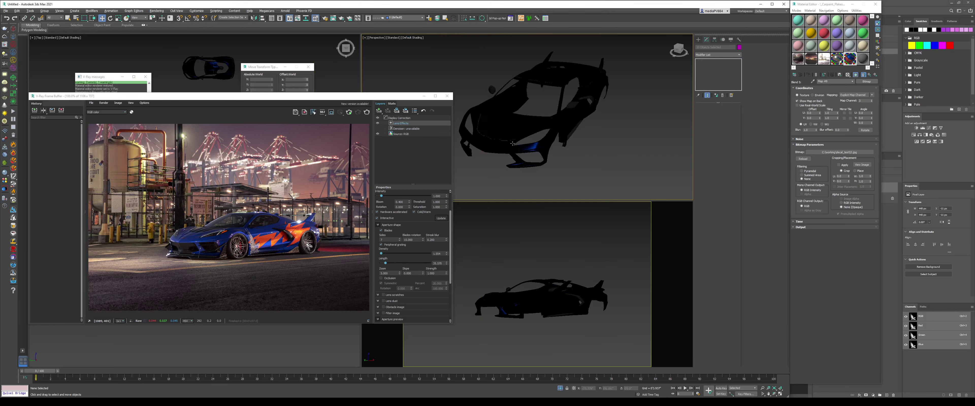
left_click(502, 149)
left_click(542, 147, "ctrl")
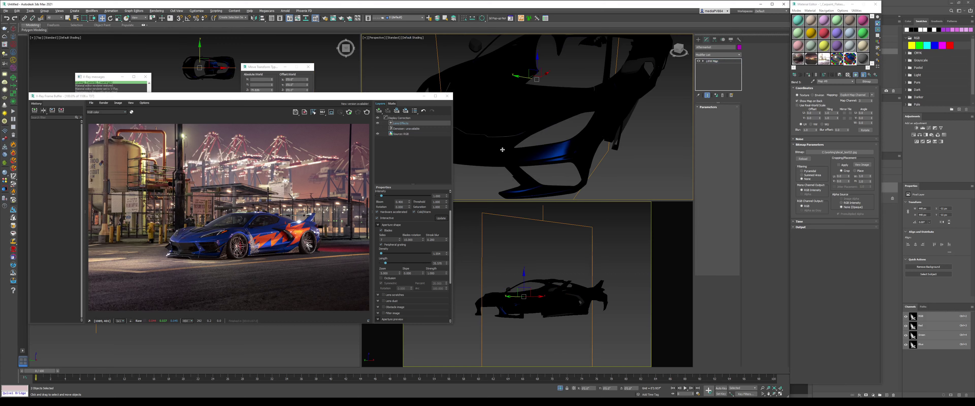
scroll(564, 149, "down", 3)
left_click(609, 182)
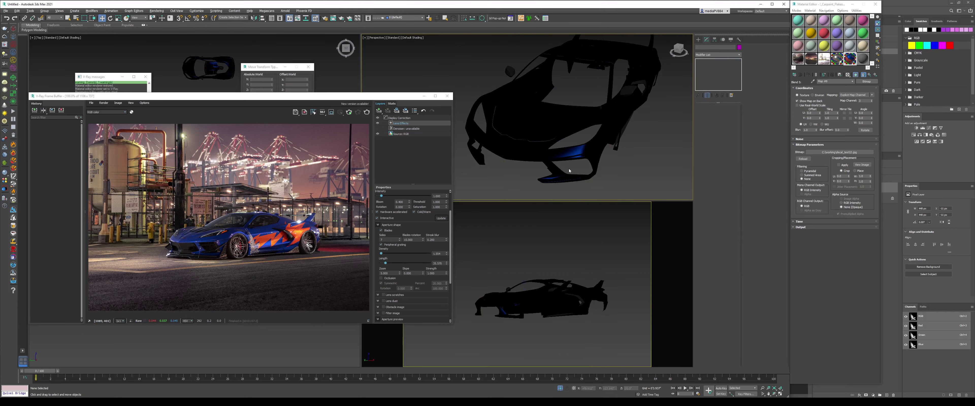
left_click_drag(540, 136, 540, 136)
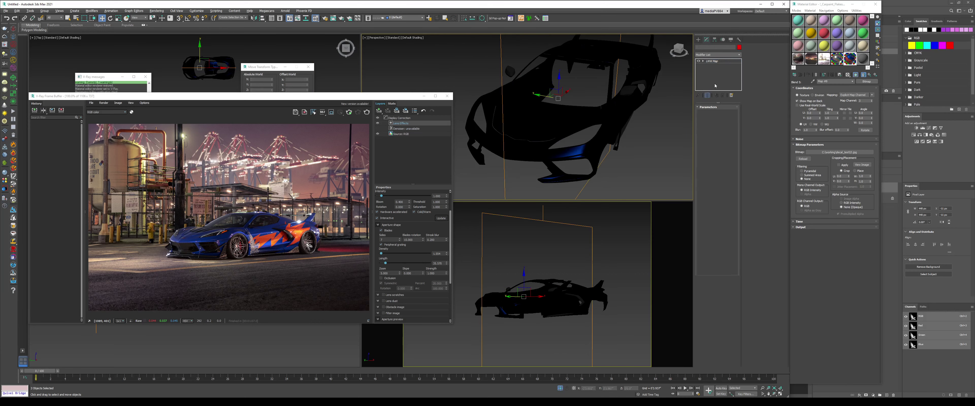
Add a second UVW Map modifier to the selected body panels and set its map channel to 3.
left_click(712, 55)
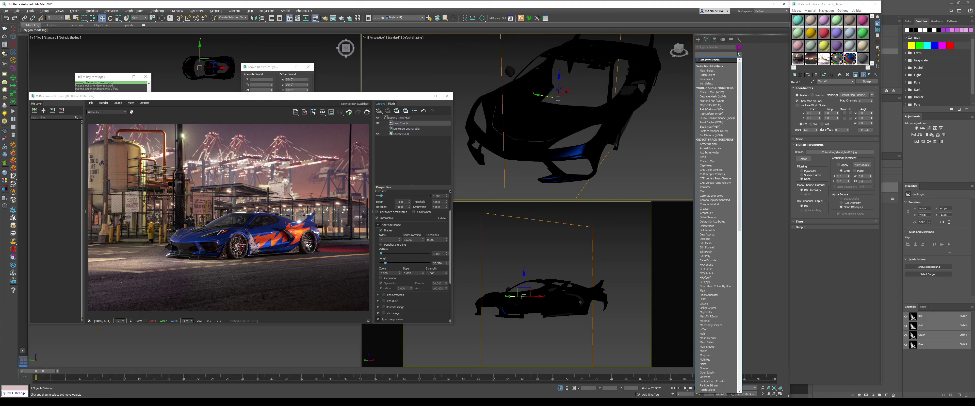
key("u")
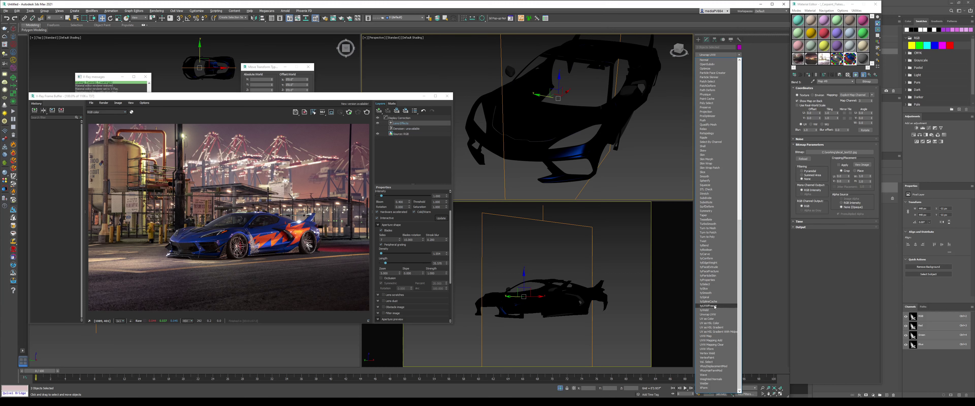
left_click(713, 336)
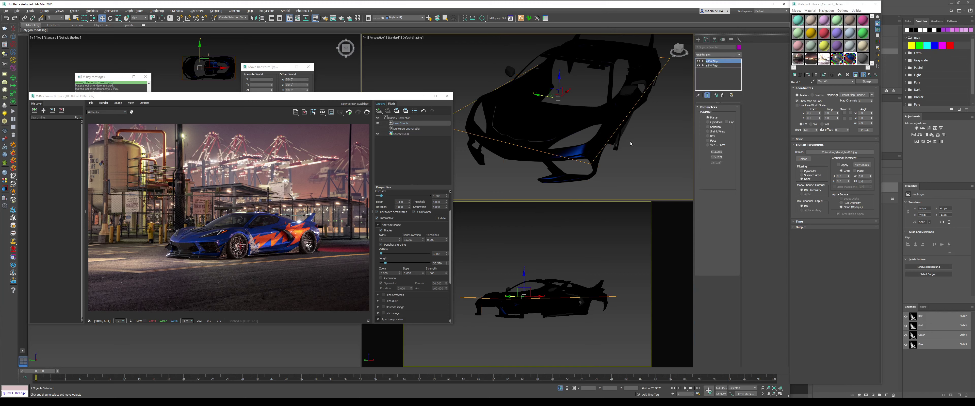
double_click(728, 196)
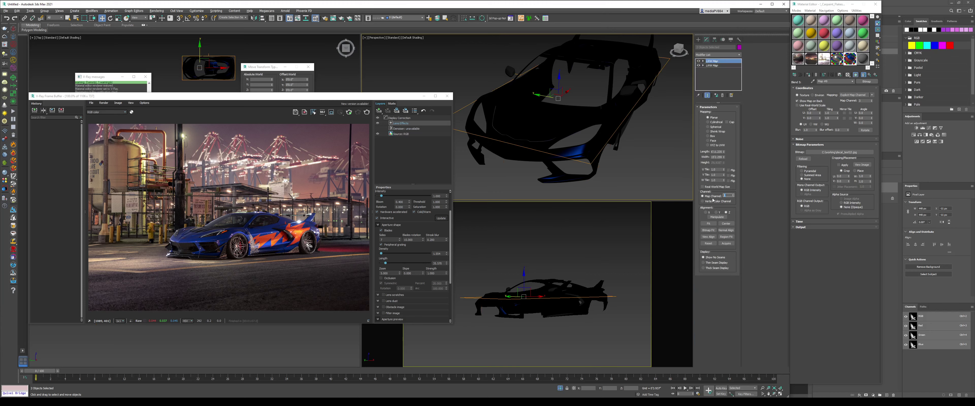
type("3")
key("Return")
Align the new UVW mapping to the perspective view of the car's front.
scroll(590, 143, "up", 5)
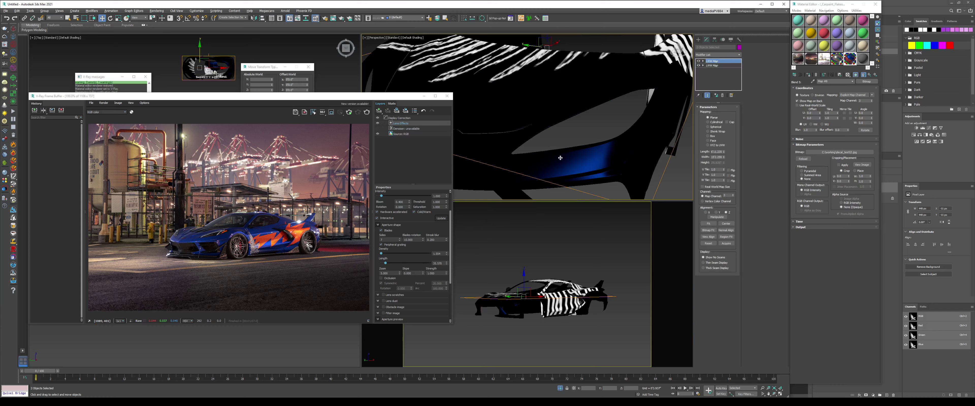
left_click(709, 237)
scroll(580, 140, "down", 5)
Activate the new UVW Map's gizmo and reduce its length and width to the same smaller size, making the logo square.
key("1")
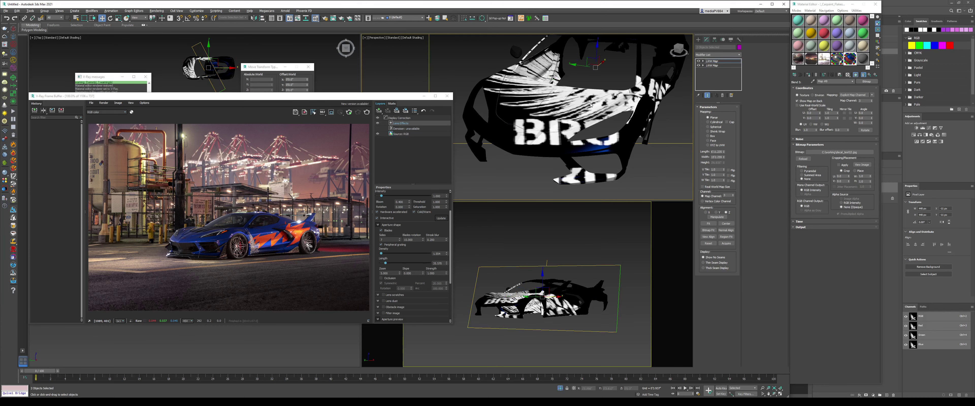
right_click(590, 99)
left_click(600, 117)
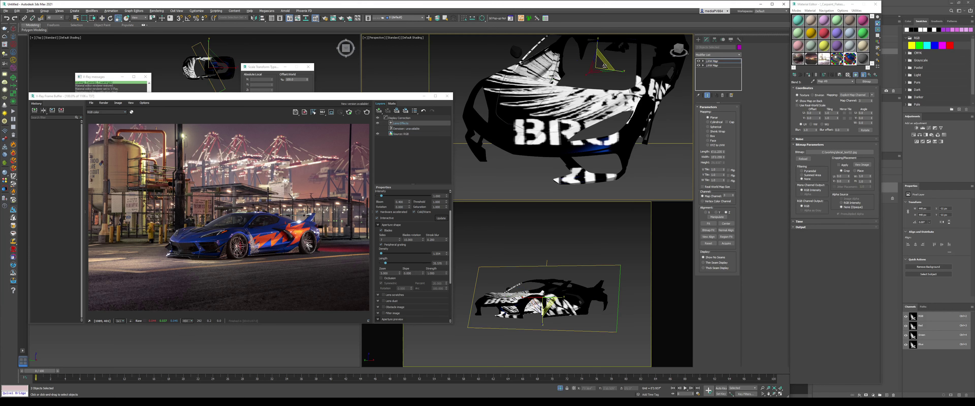
key("1")
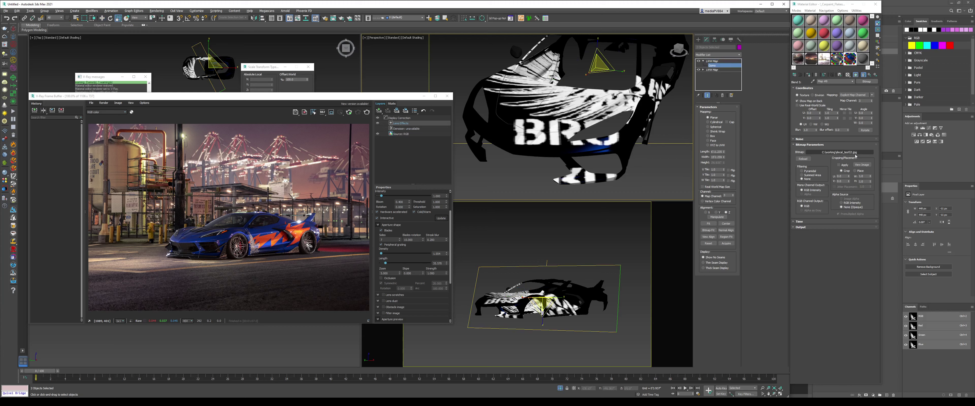
left_click_drag(722, 151, 663, 135)
type("6")
key("Tab")
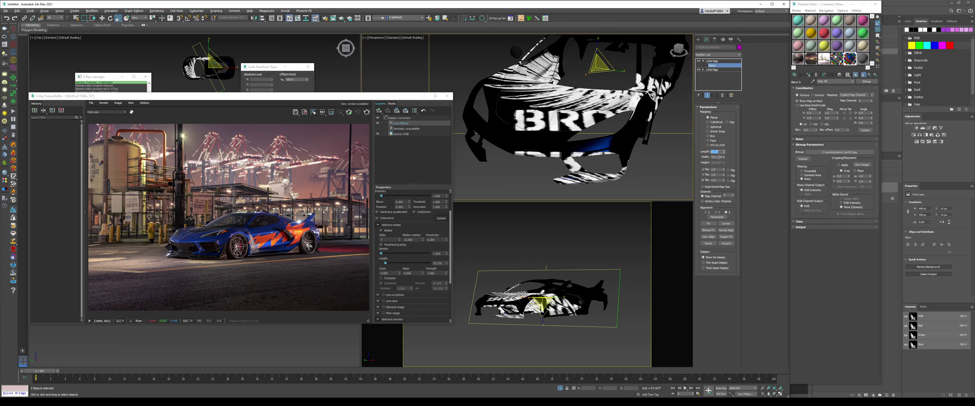
type("6")
key("Return")
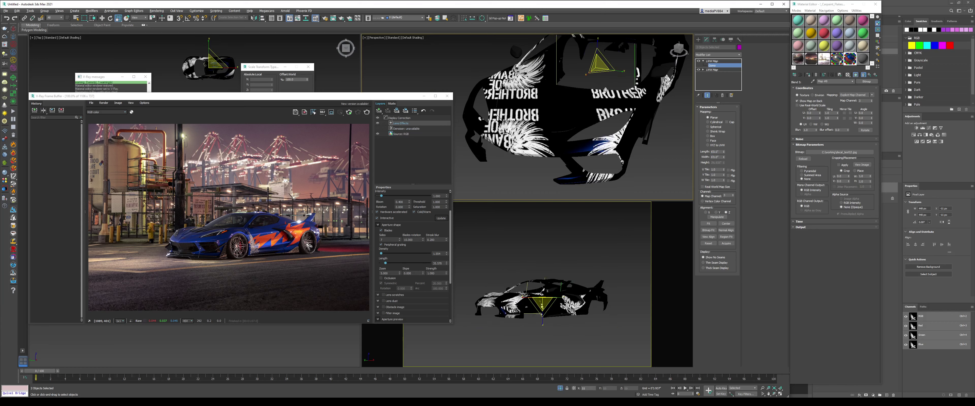
Move the mapping gizmo onto the front hood and realign it to the current view so the logo reads correctly.
right_click(603, 79)
left_click(610, 89)
left_click_drag(601, 93, 595, 129)
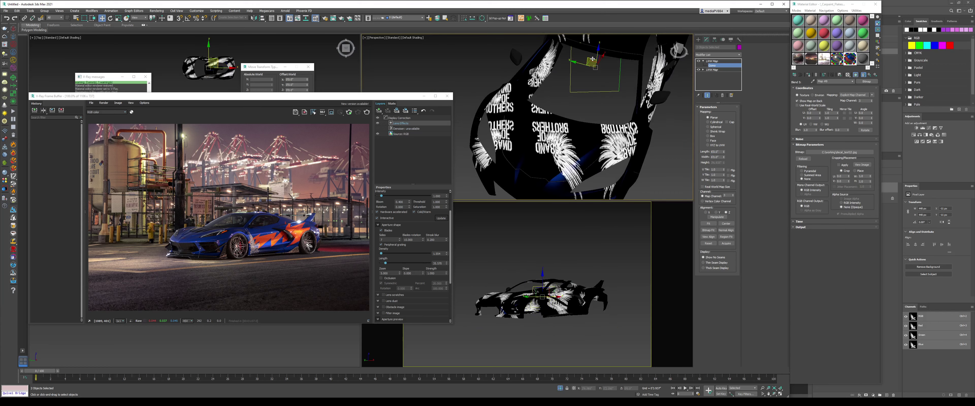
left_click_drag(590, 61, 562, 131)
scroll(569, 150, "up", 3)
scroll(570, 156, "up", 3)
left_click(708, 237)
scroll(553, 140, "down", 3)
Rotate the mapping gizmo slightly on the hood, using the Local reference coordinate system.
right_click(563, 131)
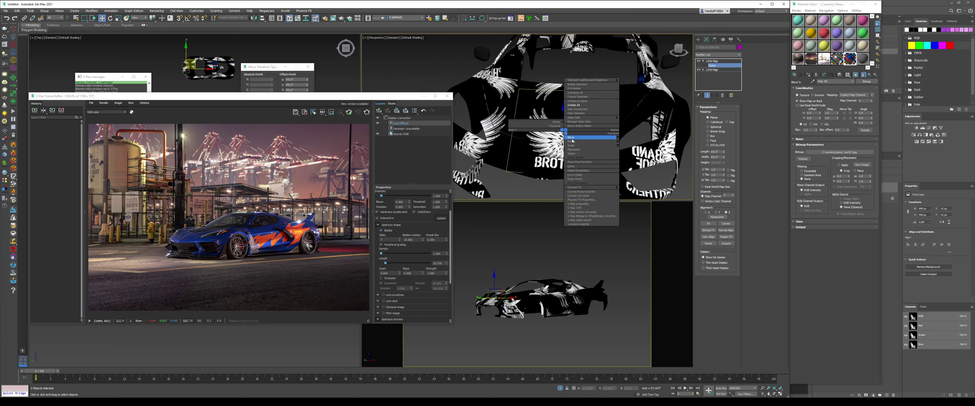
left_click(572, 142)
left_click(139, 17)
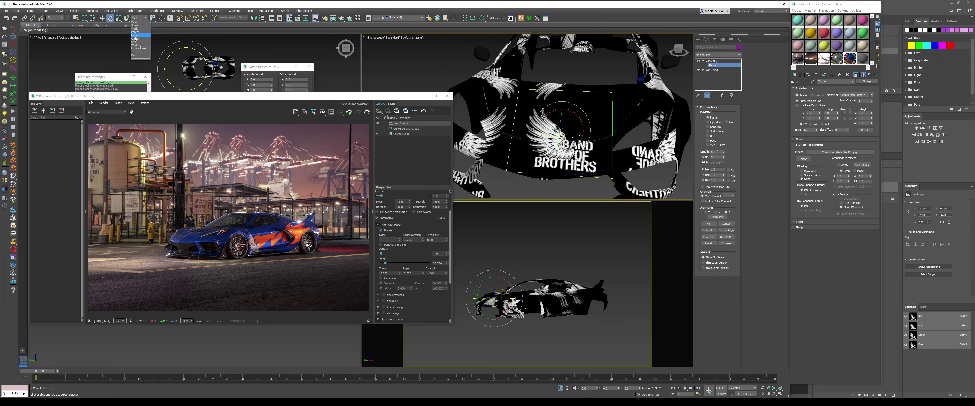
left_click(139, 36)
left_click_drag(572, 145, 577, 141)
Fine-tune the gizmo's position and rotation to place the logo on one side of the hood, then leave gizmo editing.
right_click(576, 142)
left_click(582, 148)
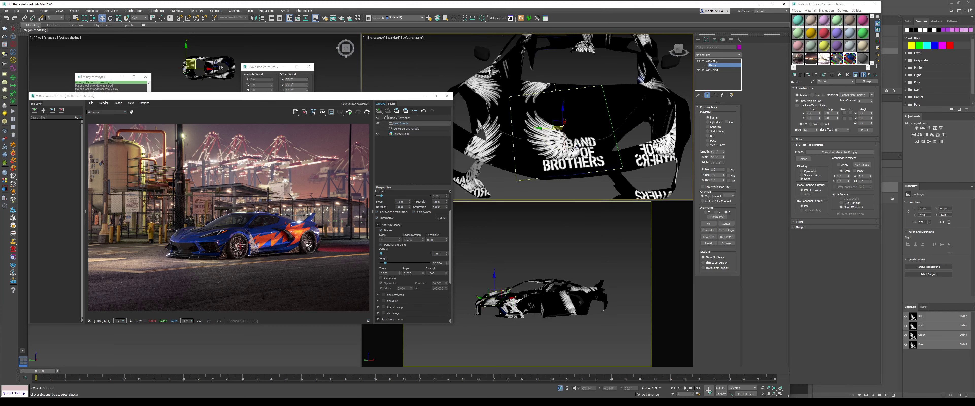
left_click_drag(556, 124, 588, 142)
right_click(563, 127)
left_click(569, 138)
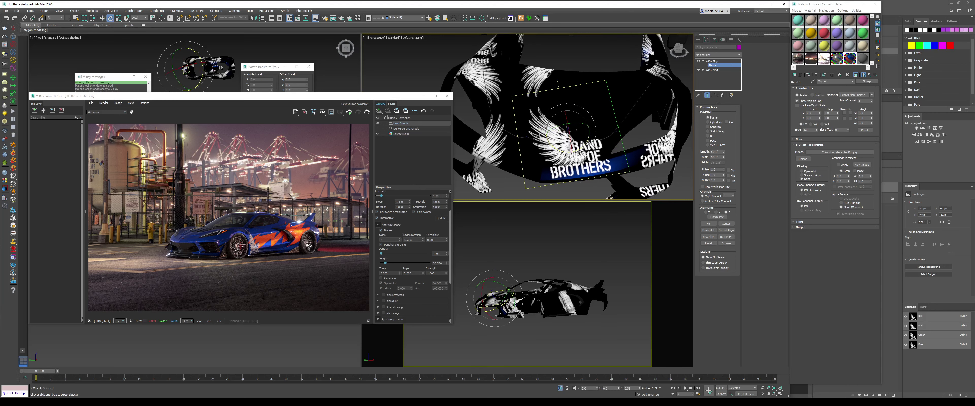
right_click(589, 142)
left_click(597, 148)
left_click(719, 66)
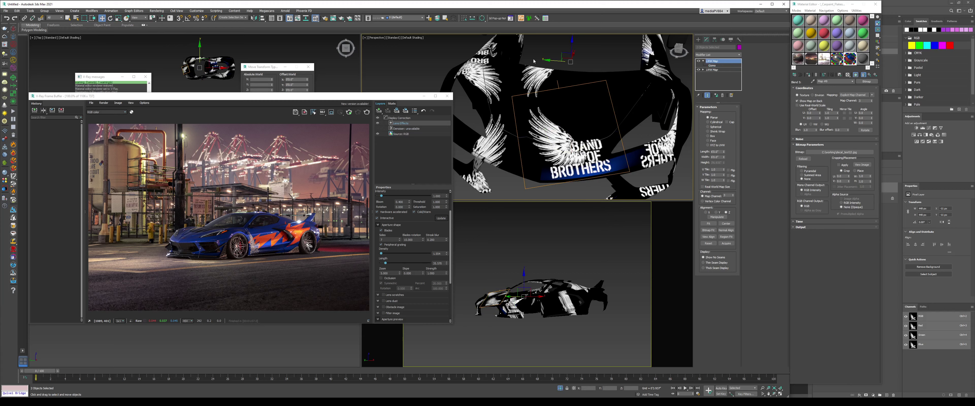
left_click_drag(617, 156, 614, 155)
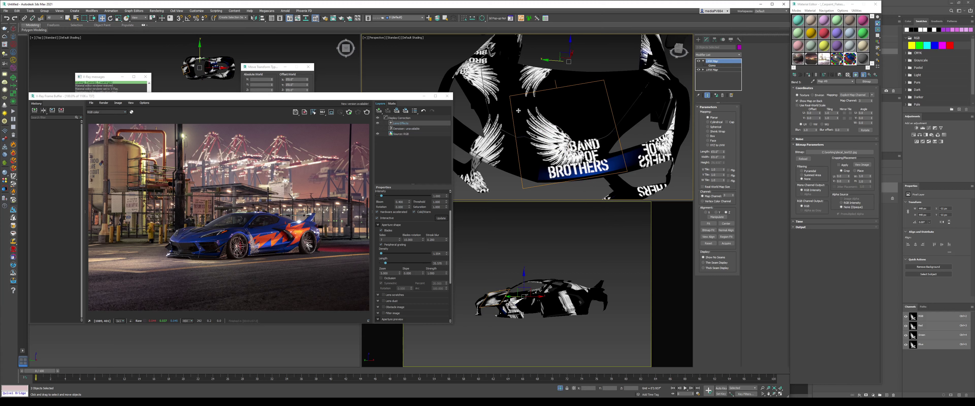
scroll(544, 131, "down", 2)
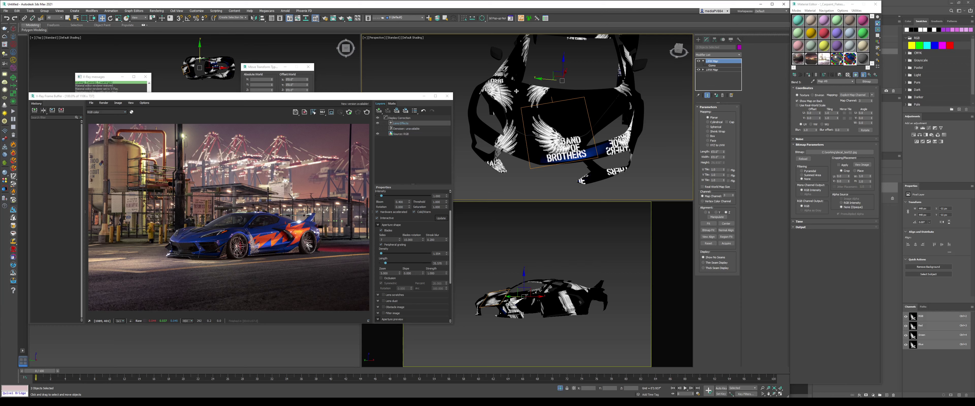
Deselect the body panels, exit isolation to show the whole scene, and render the camera view of the car.
left_click(668, 150)
left_click(600, 241)
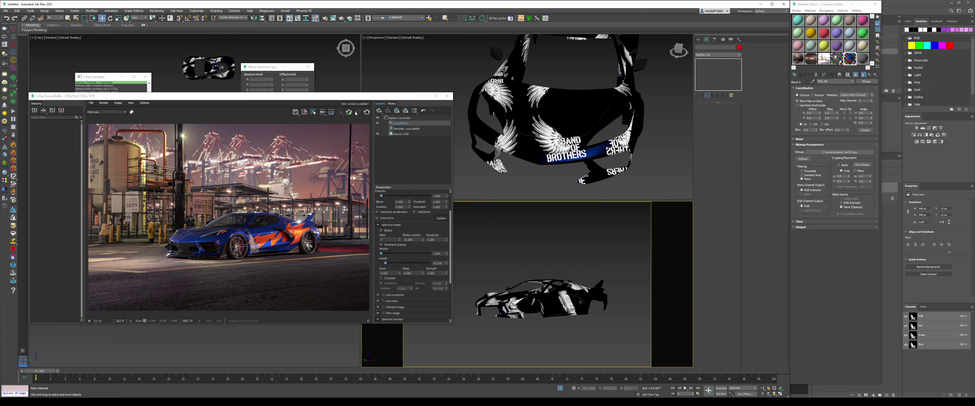
left_click(560, 388)
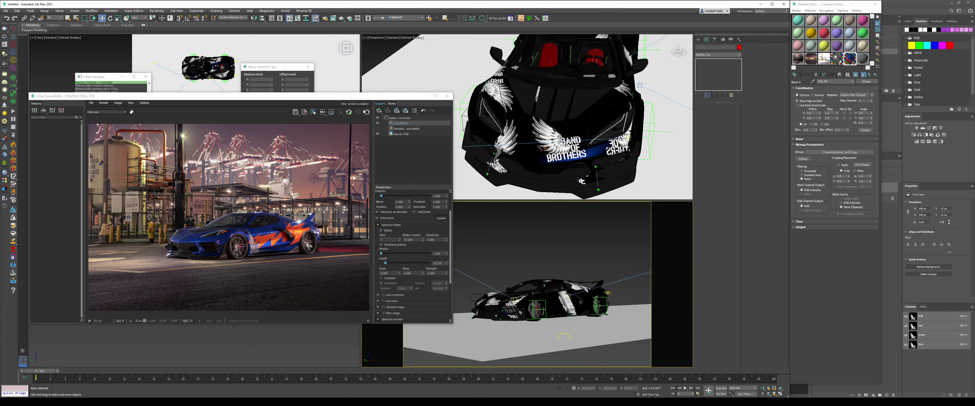
left_click(352, 114)
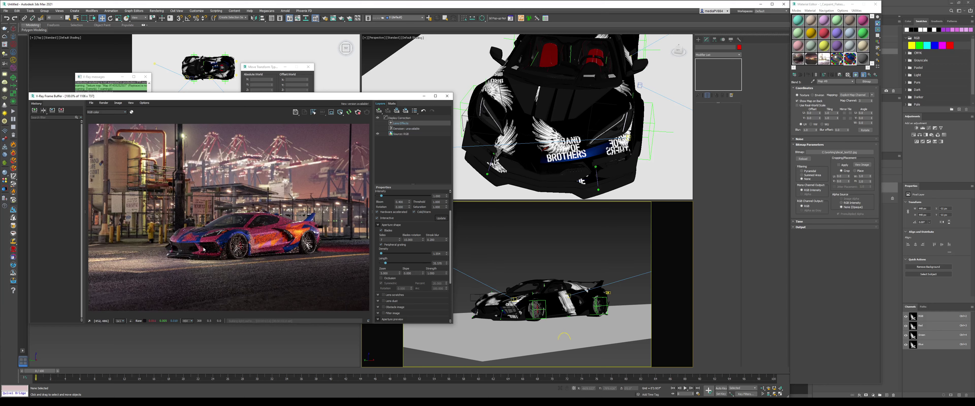
scroll(198, 246, "up", 2)
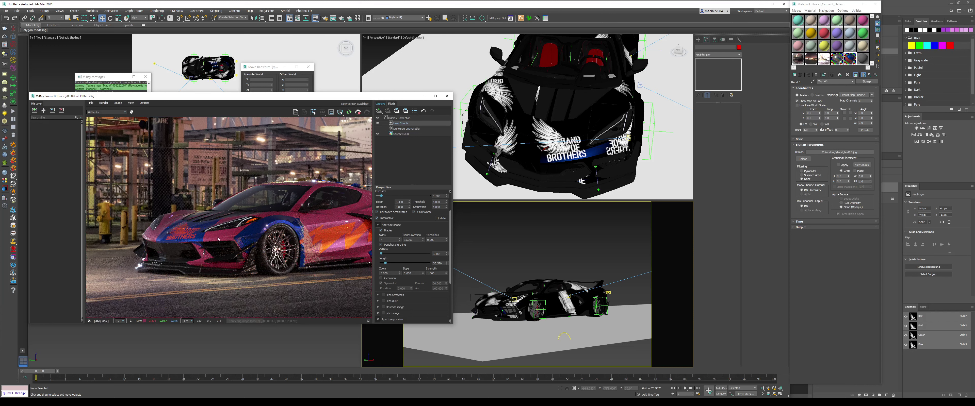
Set the fifth coat's blend color to black in the parent blend material and check the decals in the updated render.
left_click(869, 75)
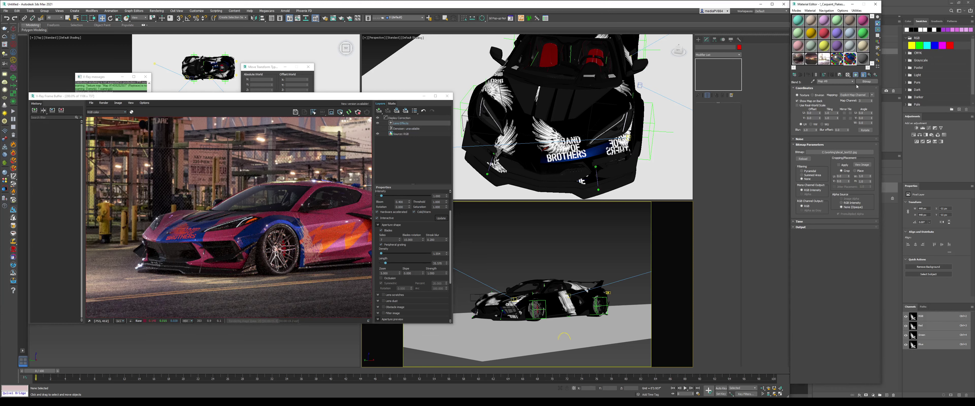
left_click(831, 133)
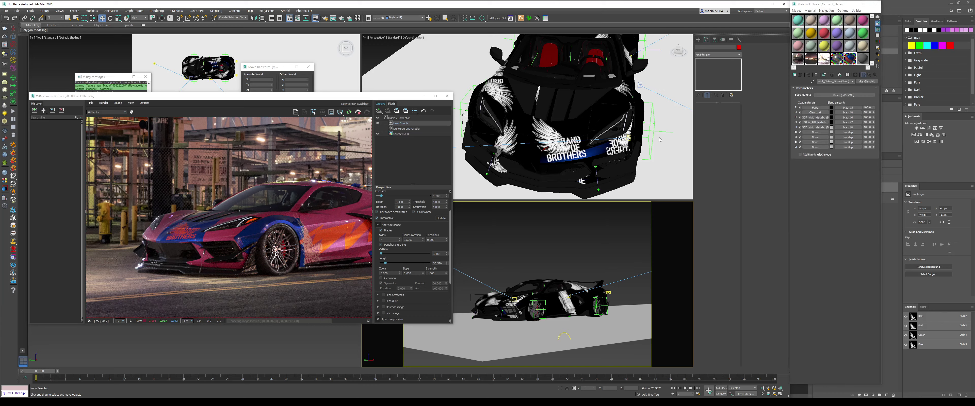
right_click(639, 139)
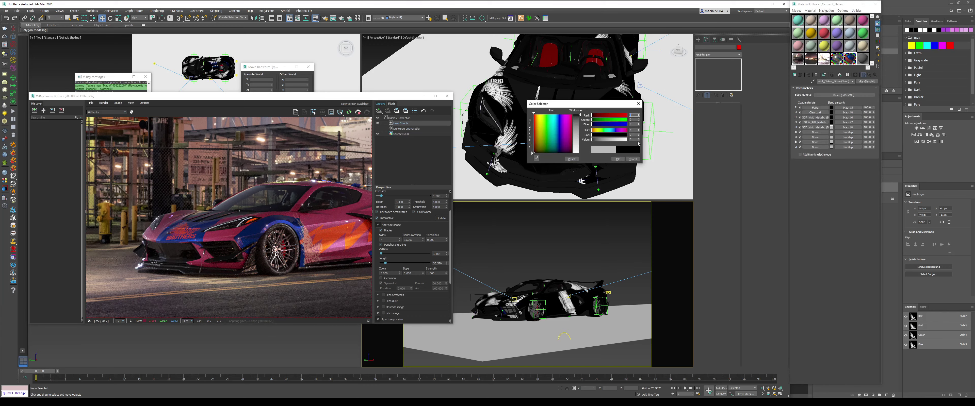
left_click(618, 159)
left_click(377, 123)
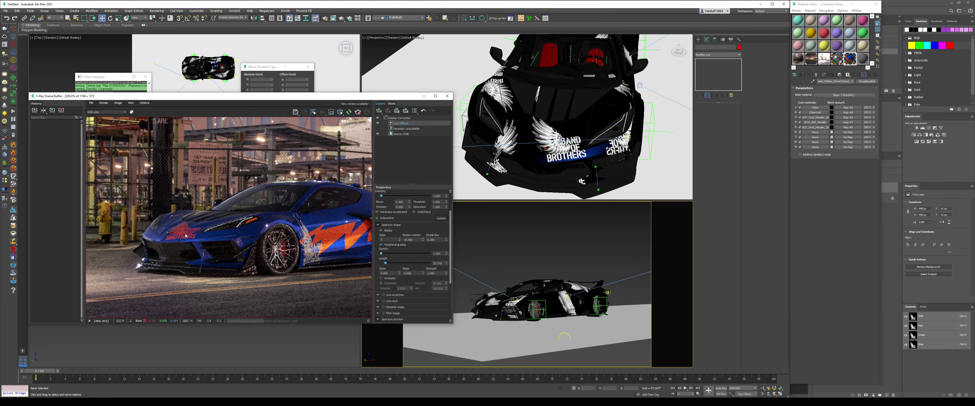
scroll(195, 238, "down", 1)
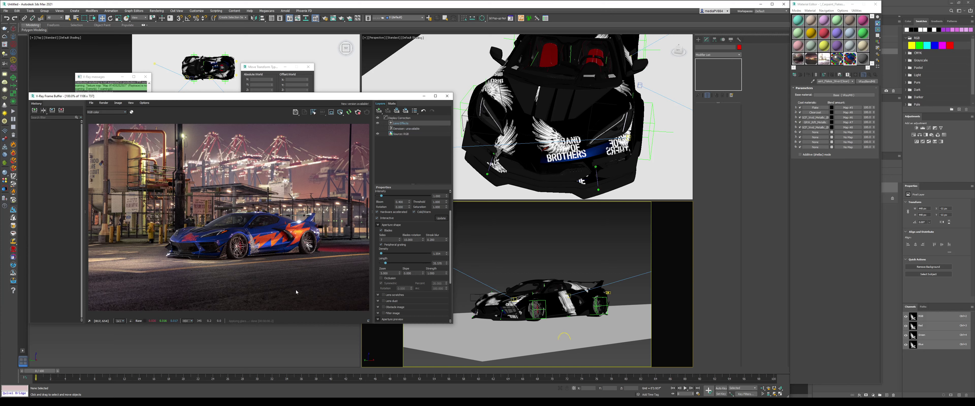
scroll(251, 245, "up", 1)
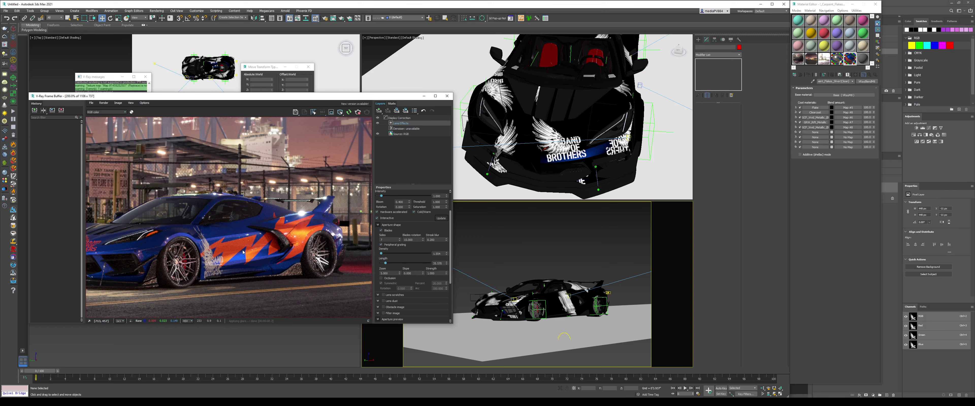
left_click_drag(243, 252, 312, 246)
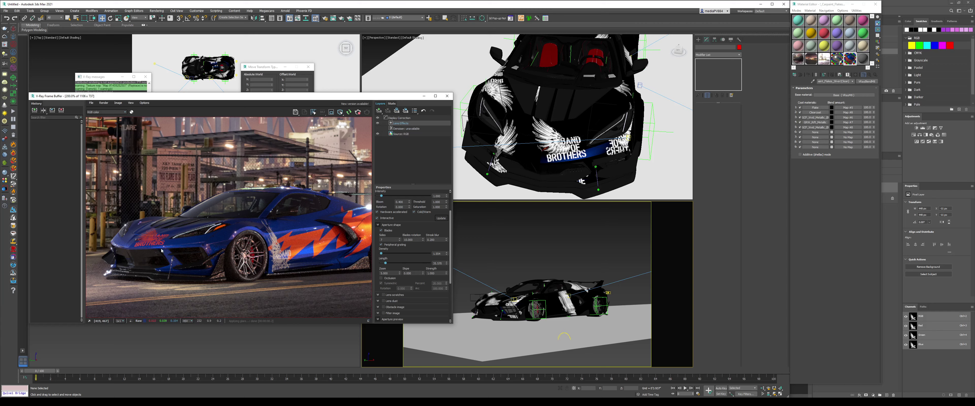
scroll(161, 250, "down", 3)
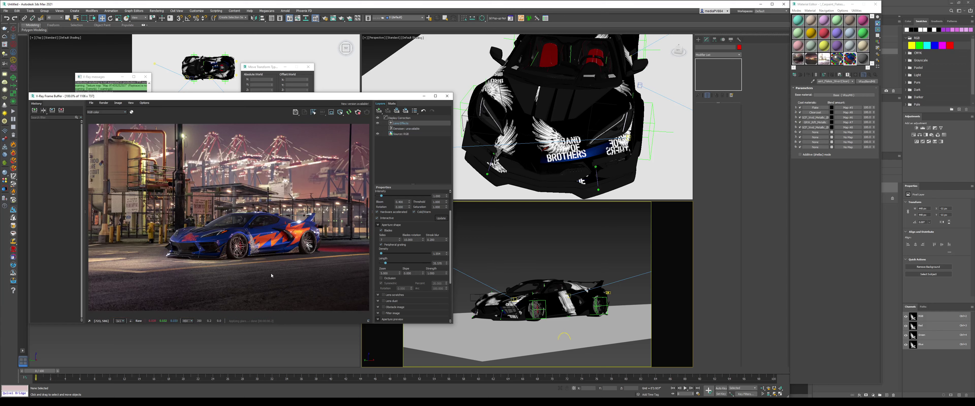